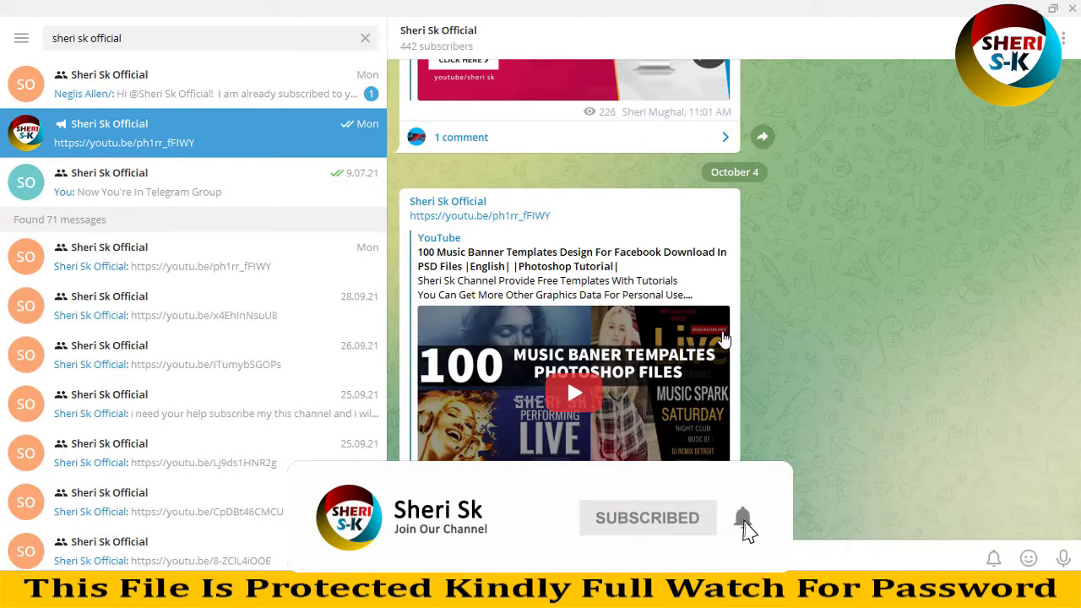
# Step: Scroll the Telegram channel feed up past the September 28 and 25 posts to the September 24 template posts
pyautogui.scroll(3, 567, 235)
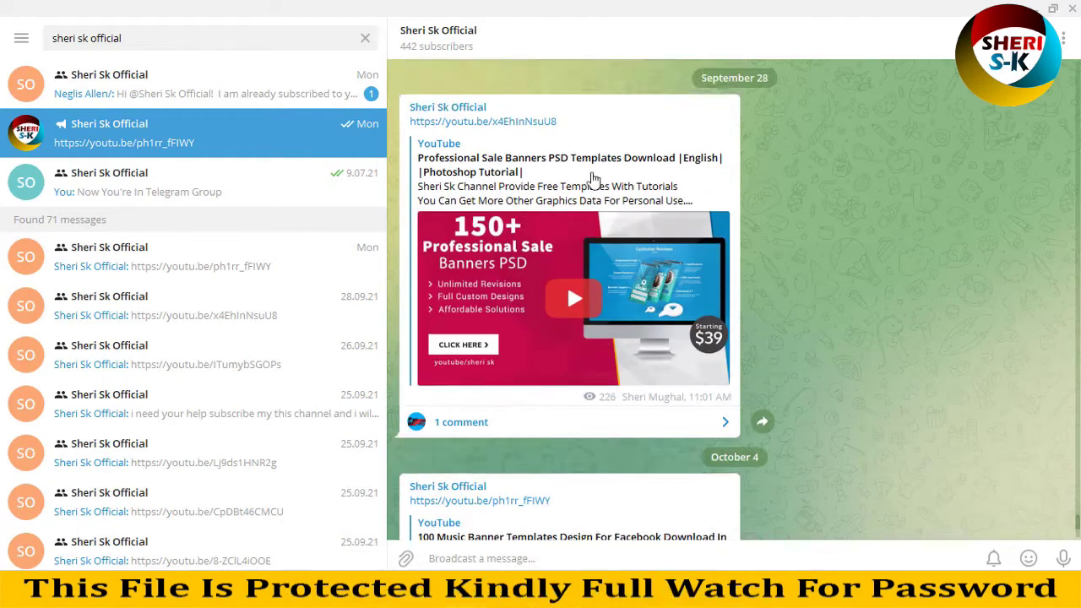
pyautogui.scroll(15, 593, 177)
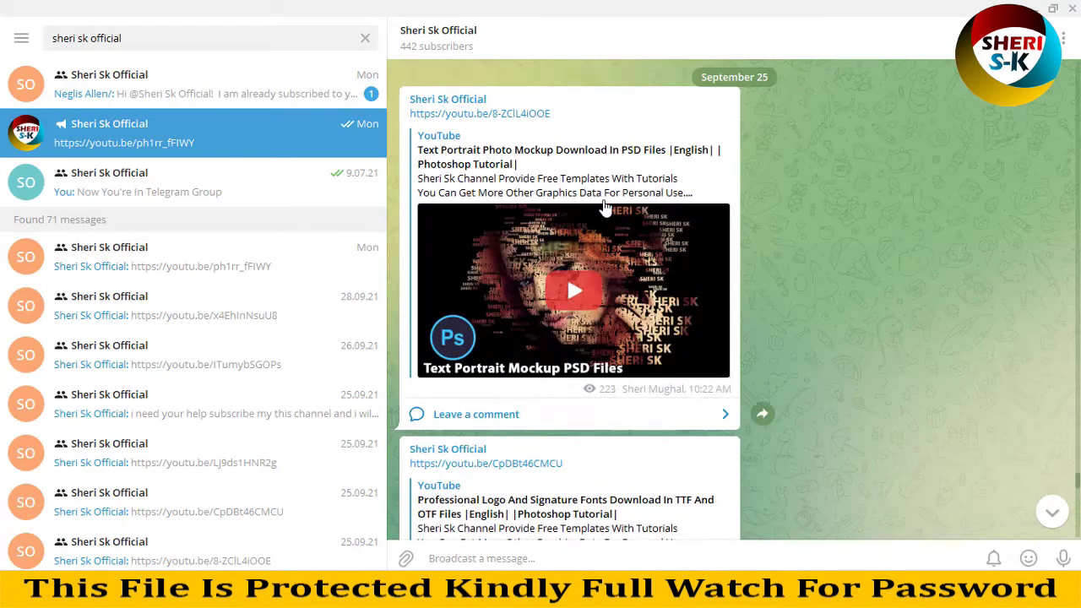
pyautogui.scroll(6, 604, 208)
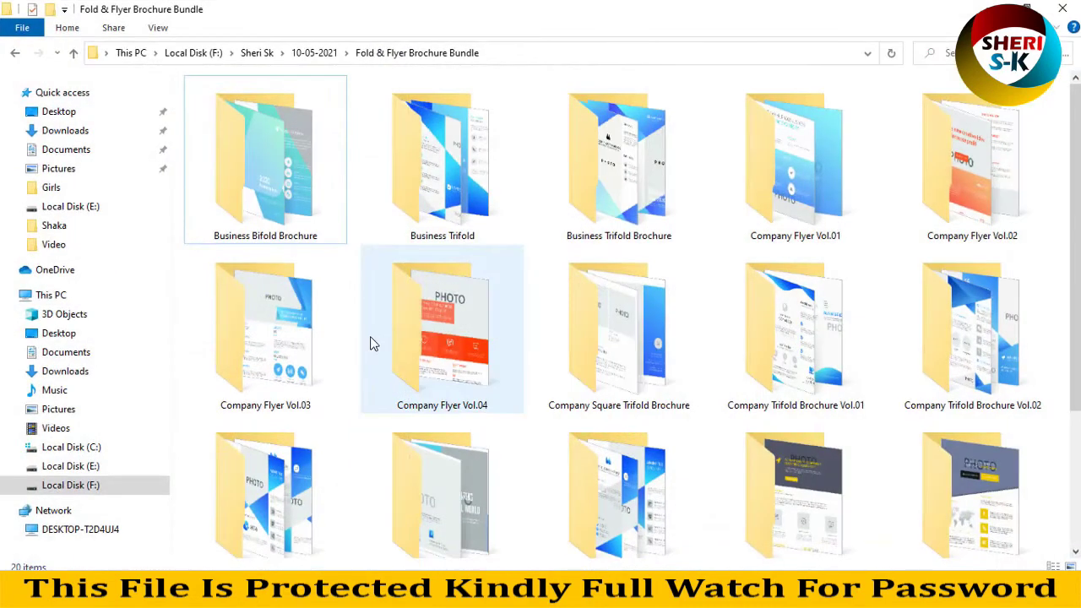
# Step: Browse the 20 template folders in the Fold & Flyer Brochure Bundle and select Business Bifold Brochure
pyautogui.moveTo(386, 331)
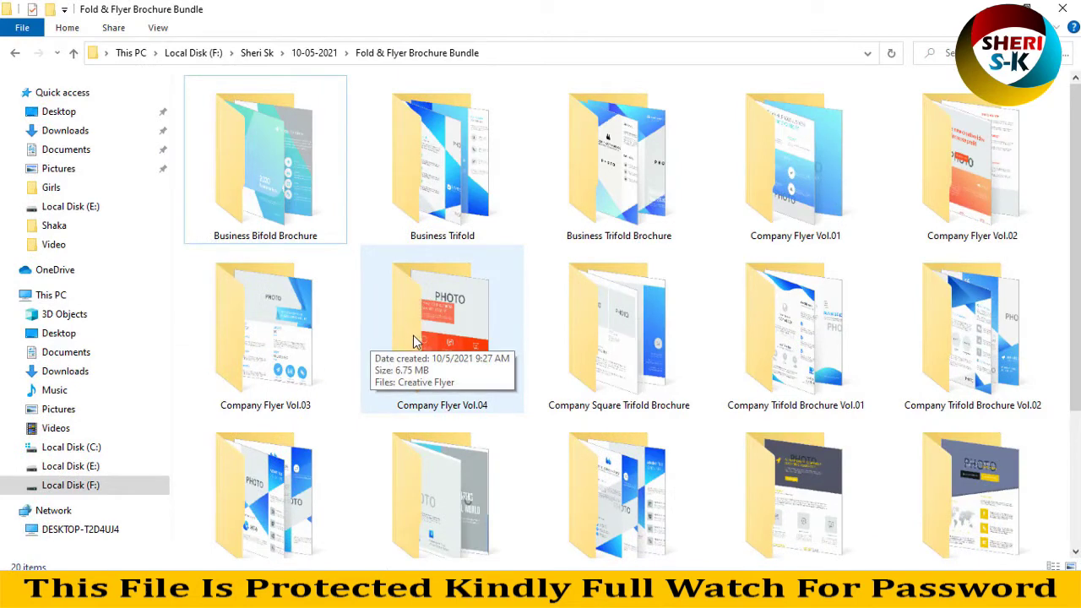
pyautogui.scroll(-2, 428, 363)
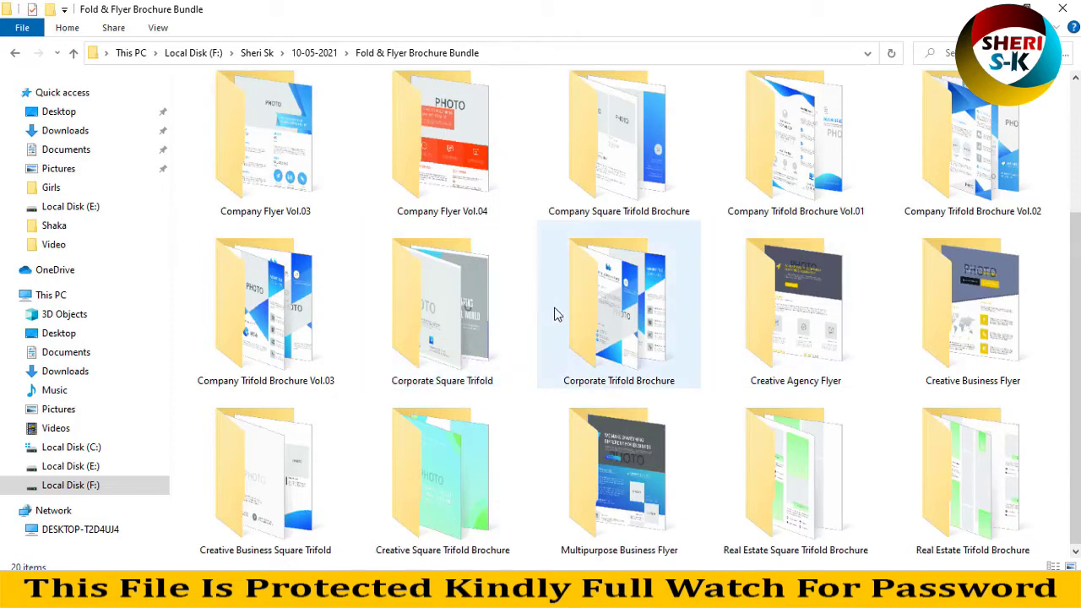
pyautogui.moveTo(555, 309)
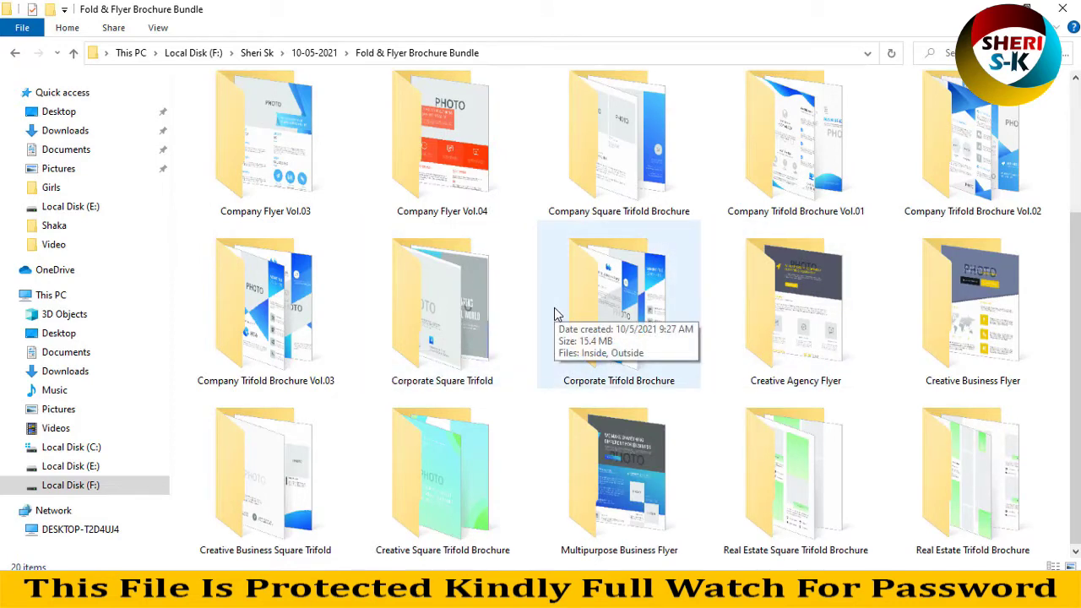
pyautogui.scroll(2, 555, 309)
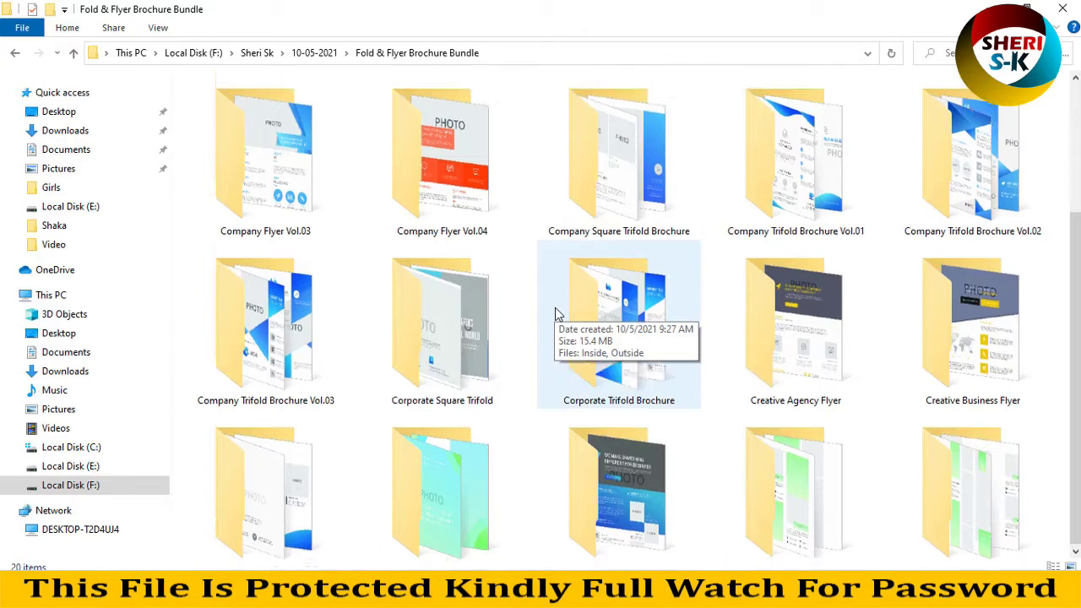
pyautogui.click(326, 165)
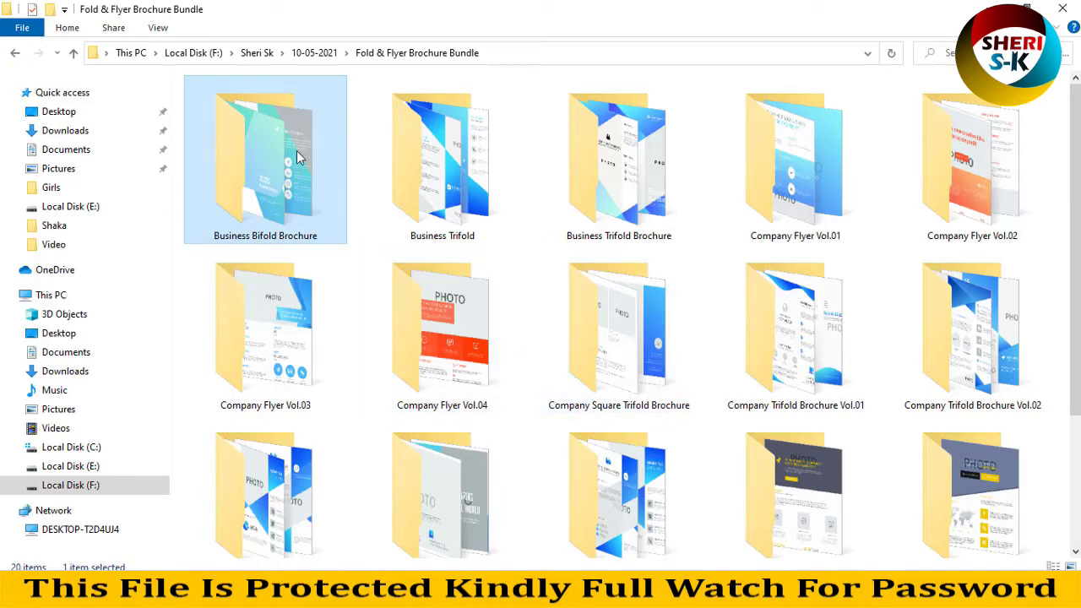
# Step: Open the Business Bifold Brochure folder and enlarge its icons
pyautogui.doubleClick(271, 245)
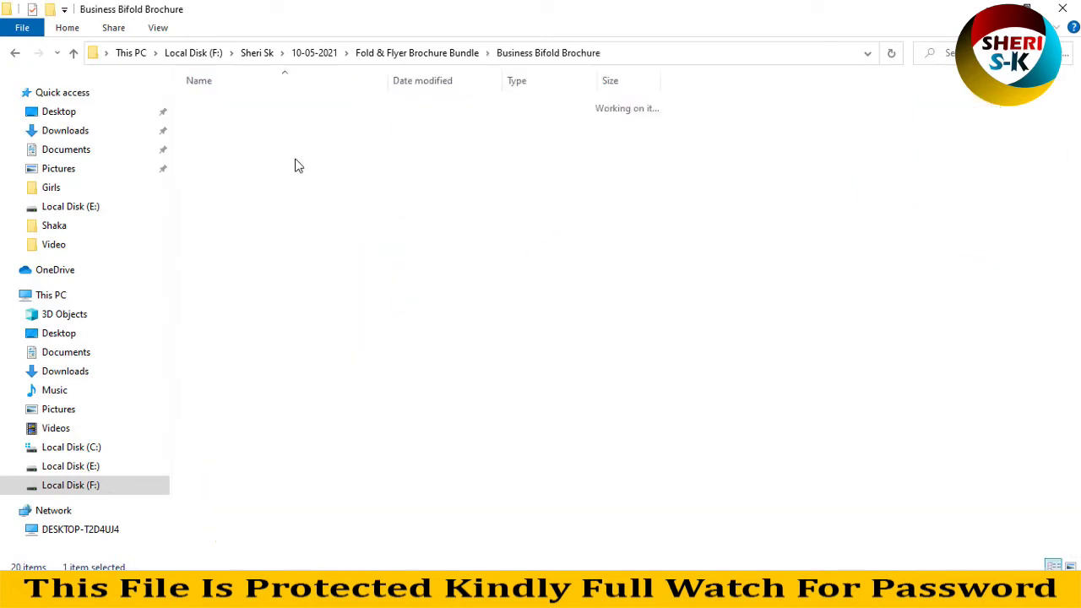
pyautogui.keyDown('ctrl'); pyautogui.scroll(4, 331, 196); pyautogui.keyUp('ctrl')
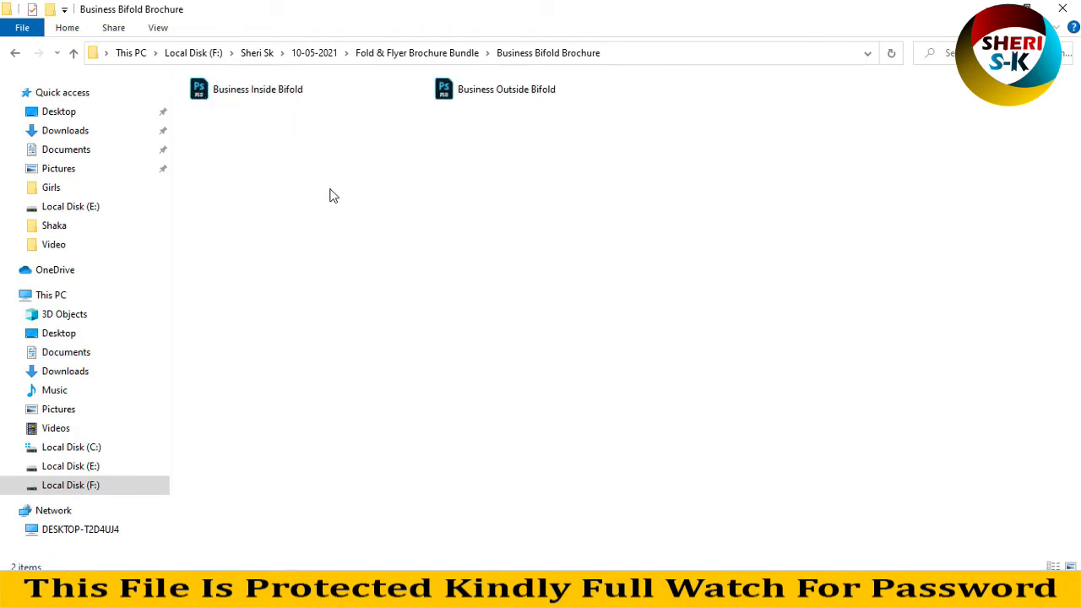
pyautogui.keyDown('ctrl'); pyautogui.scroll(2, 331, 198); pyautogui.keyUp('ctrl')
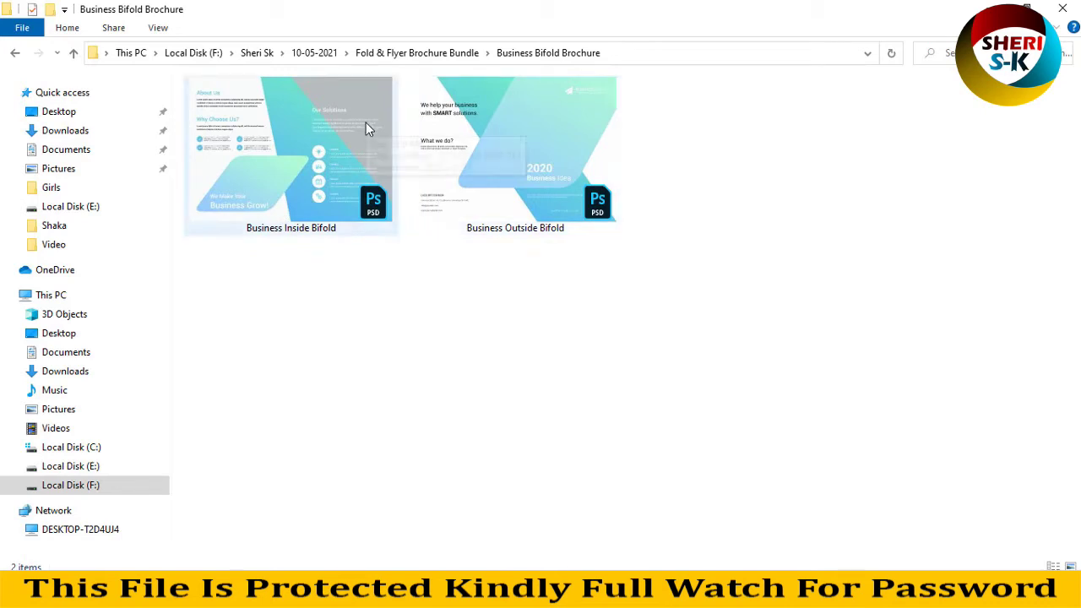
pyautogui.moveTo(366, 125)
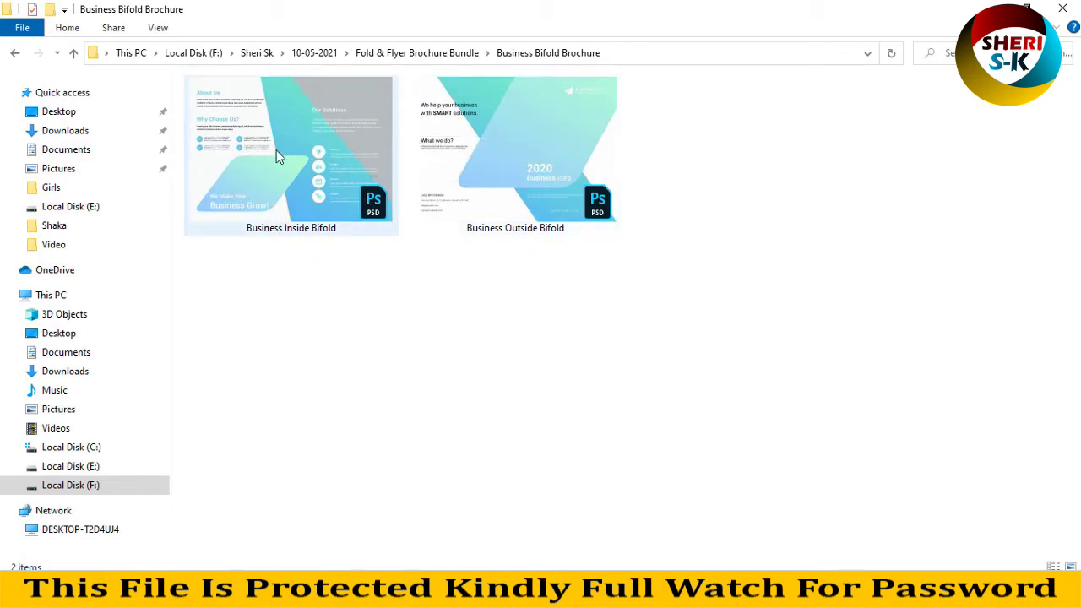
# Step: Go back to the bundle, open Business Trifold with large icons, and select Outside.psd
pyautogui.hotkey('alt', 'Left')
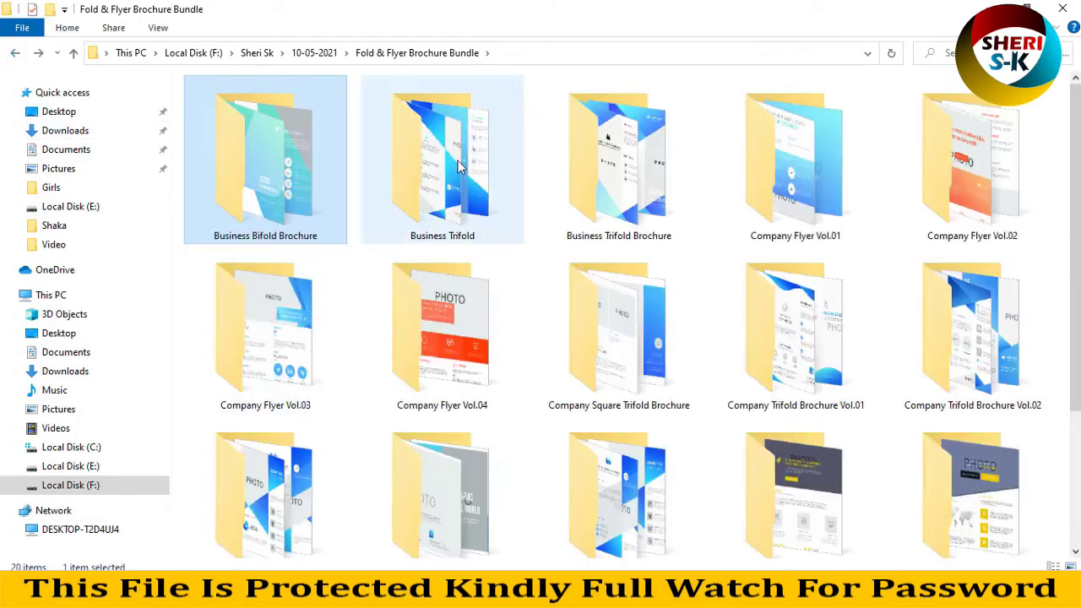
pyautogui.doubleClick(457, 157)
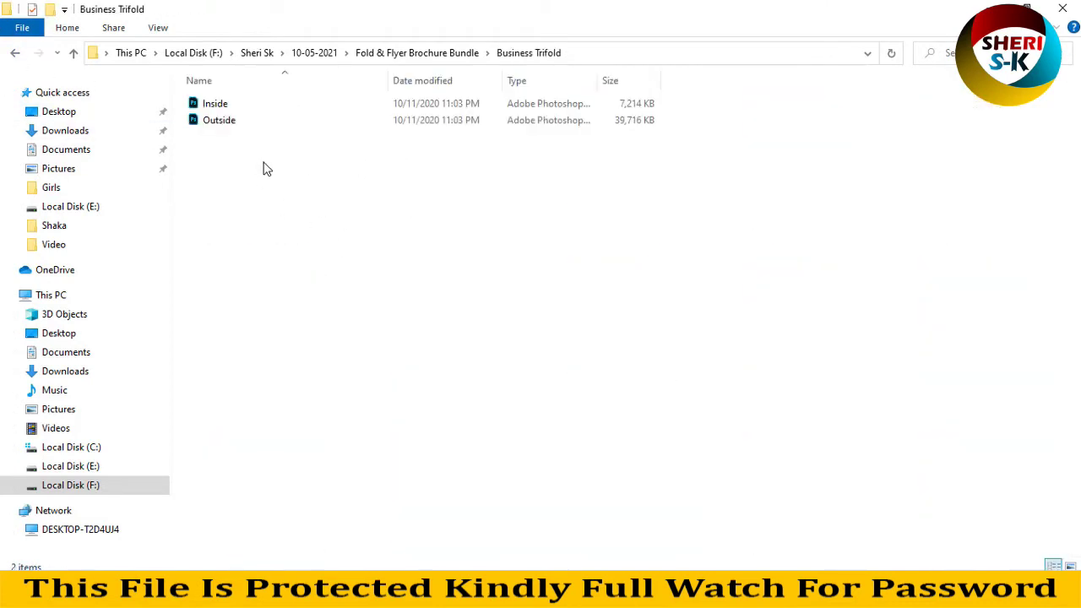
pyautogui.keyDown('ctrl'); pyautogui.scroll(6, 298, 193); pyautogui.keyUp('ctrl')
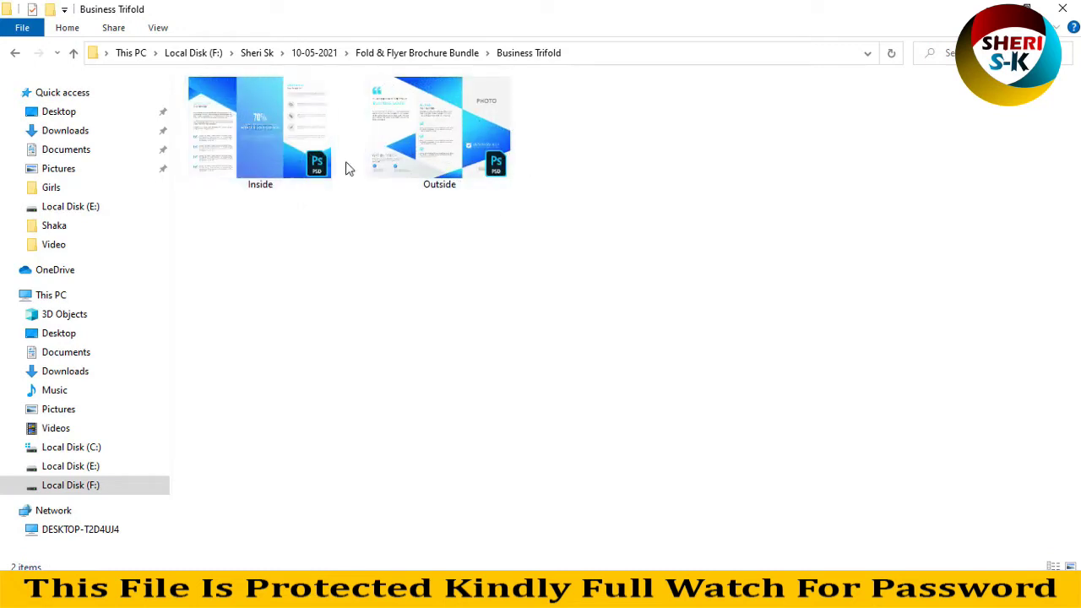
pyautogui.click(325, 161)
pyautogui.click(432, 155)
# Step: Open Outside.psd in Photoshop and inspect its Icons, Change Logo, Change Image, Other Objects and Background groups
pyautogui.moveTo(439, 131); pyautogui.dragTo(443, 279)
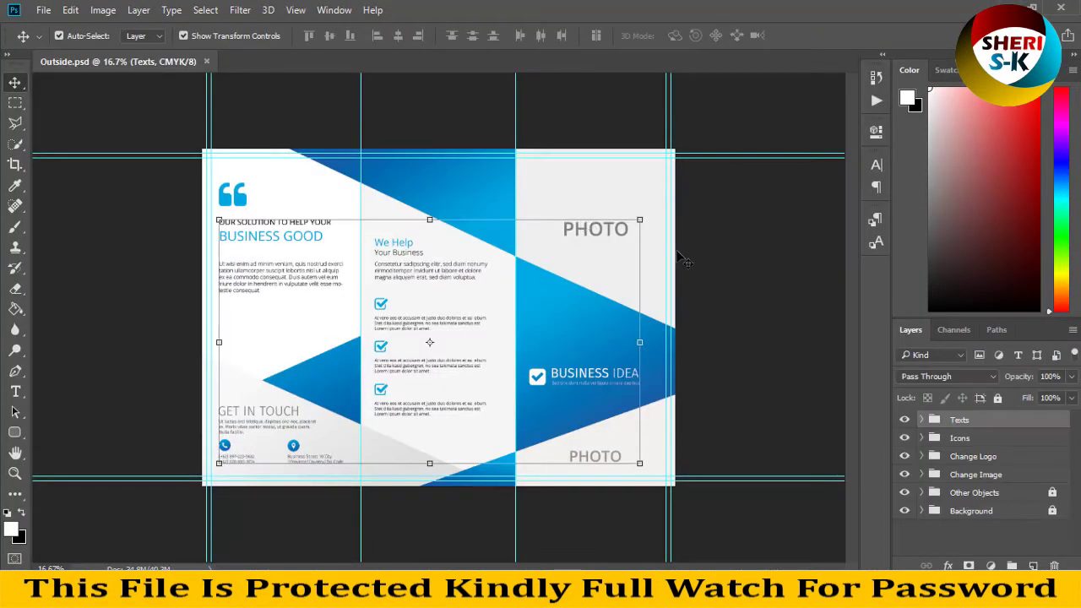
pyautogui.click(970, 438)
pyautogui.click(998, 460)
pyautogui.click(1009, 475)
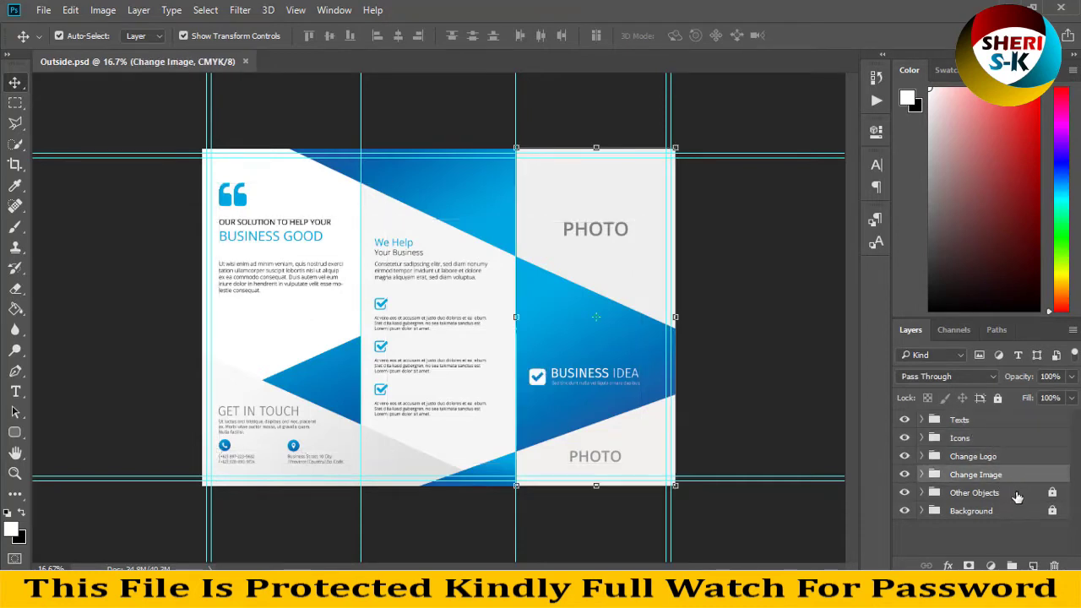
pyautogui.click(987, 496)
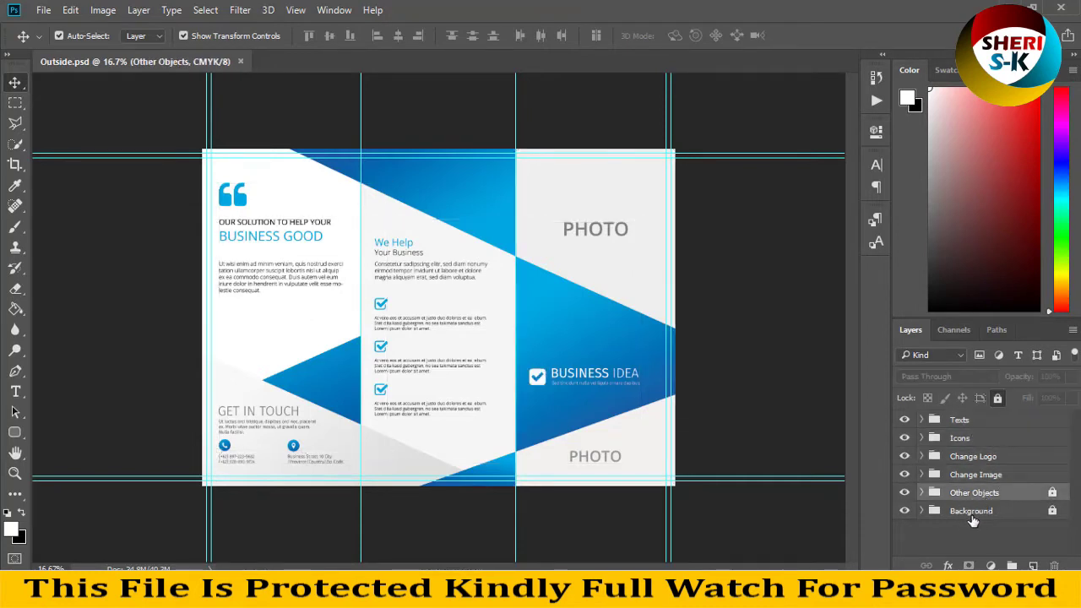
pyautogui.click(980, 515)
pyautogui.click(1024, 496)
pyautogui.click(1051, 510)
# Step: Unlock the Background group and toggle its white Layer 0 to check its role
pyautogui.click(1052, 511)
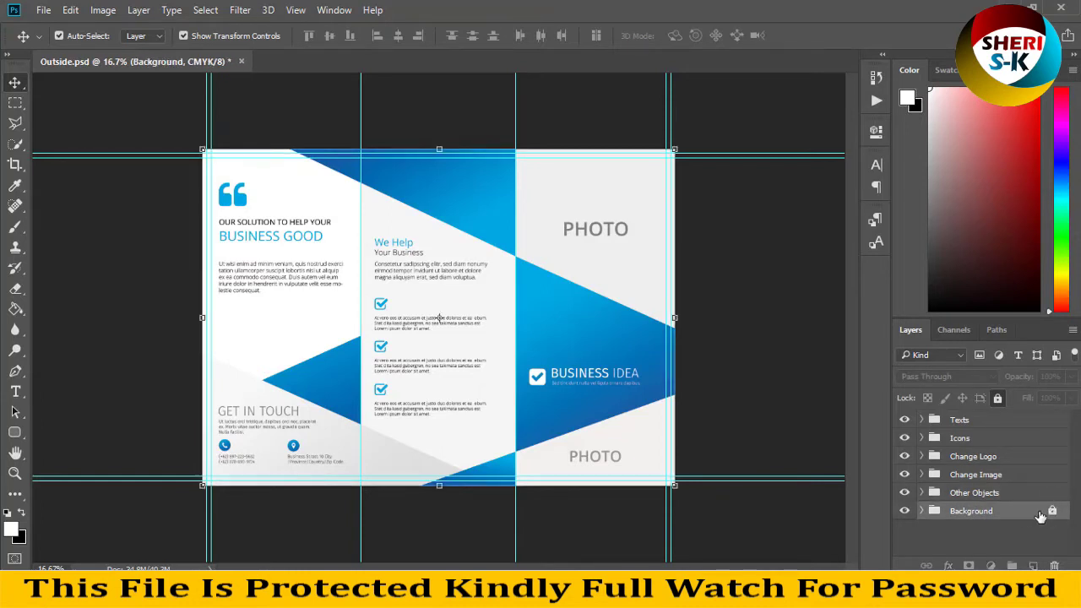
pyautogui.click(921, 511)
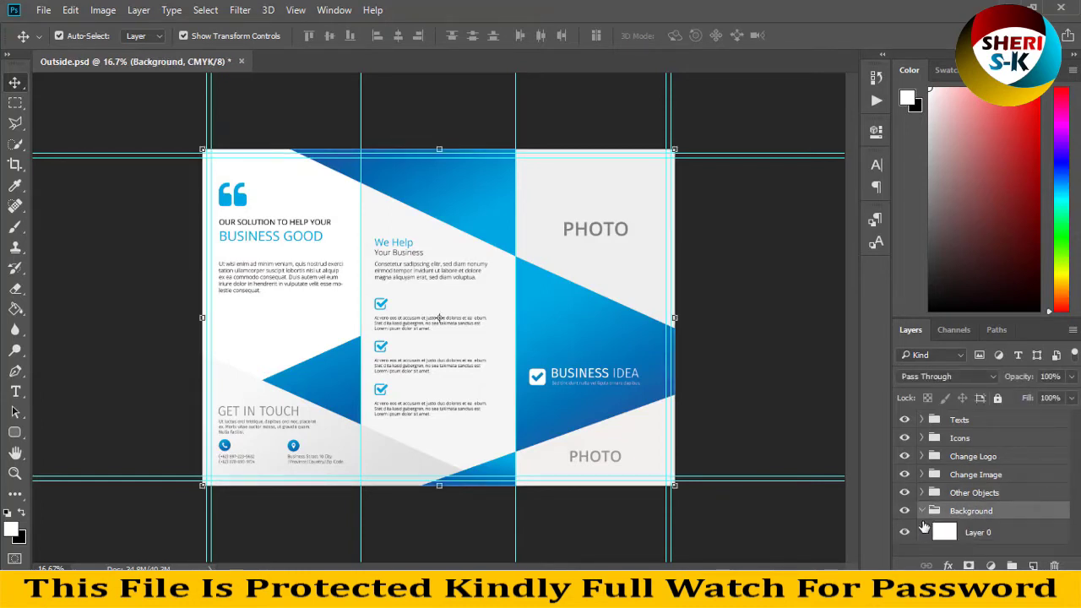
pyautogui.click(904, 534)
pyautogui.click(905, 534)
pyautogui.click(904, 534)
pyautogui.click(904, 534)
pyautogui.click(922, 511)
# Step: Expand Other Objects and toggle Shape 2 to identify the top-centre blue shape
pyautogui.click(921, 493)
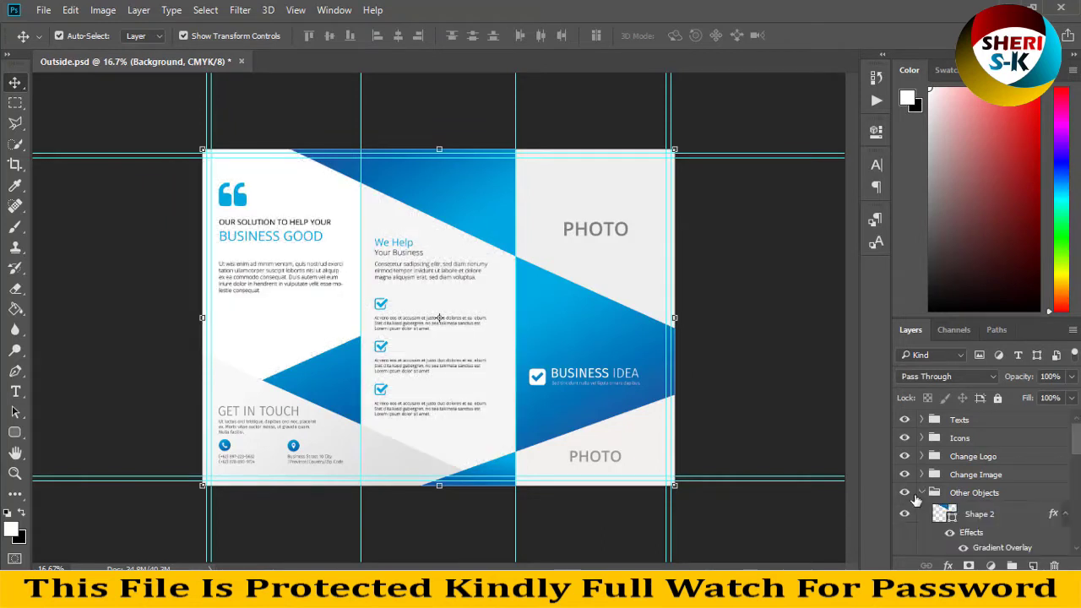
pyautogui.click(905, 514)
pyautogui.click(905, 514)
pyautogui.scroll(-1, 924, 513)
# Step: Recolour Shape 2 from blue to red in the Color Picker
pyautogui.click(439, 194)
pyautogui.doubleClick(944, 496)
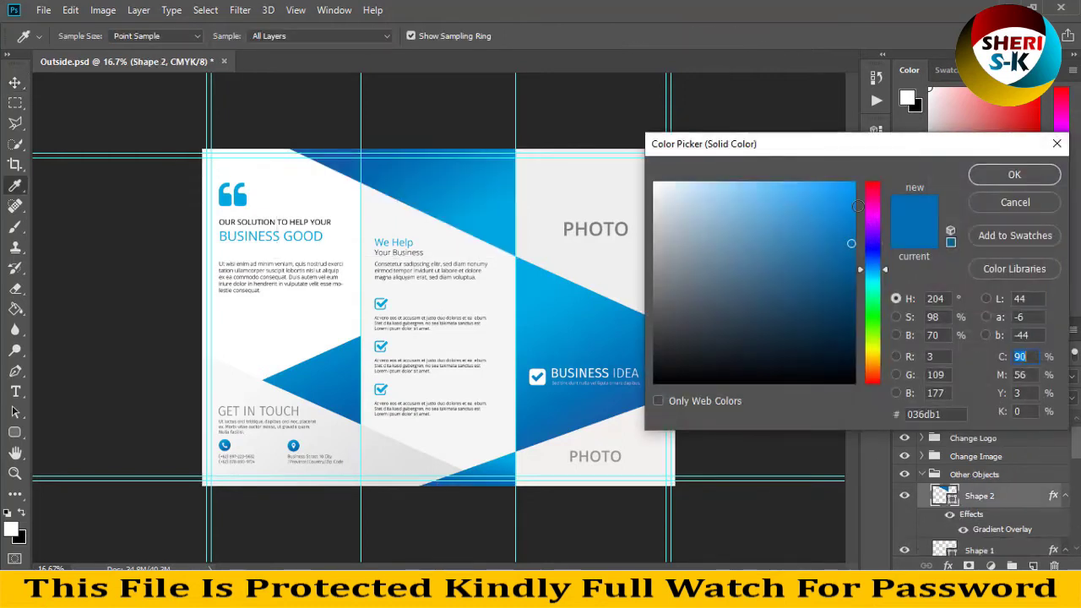
pyautogui.moveTo(874, 271); pyautogui.dragTo(877, 189)
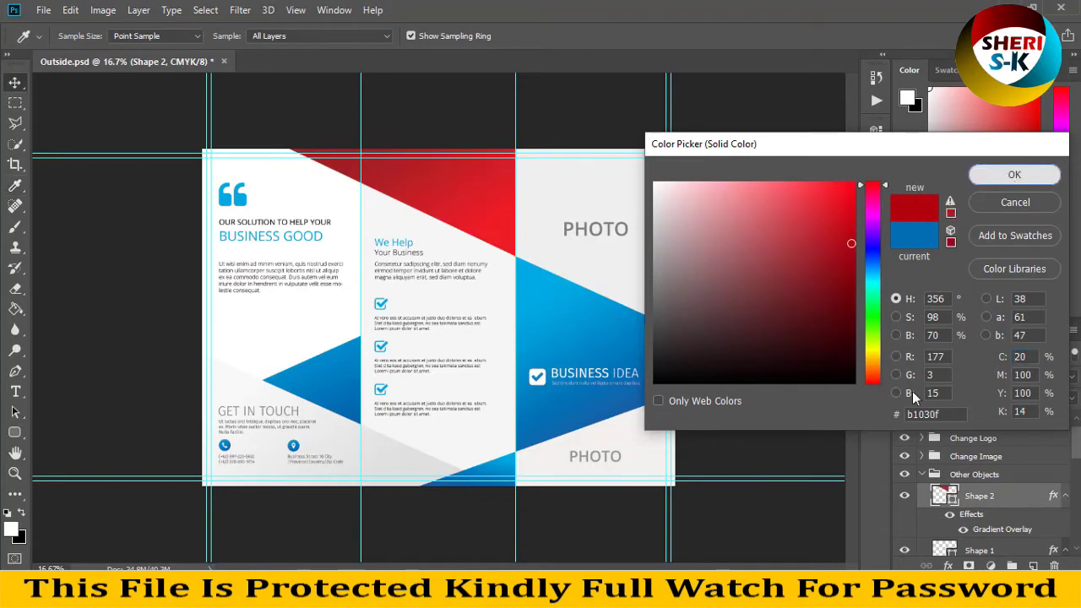
pyautogui.press('Return')
pyautogui.scroll(-2, 904, 498)
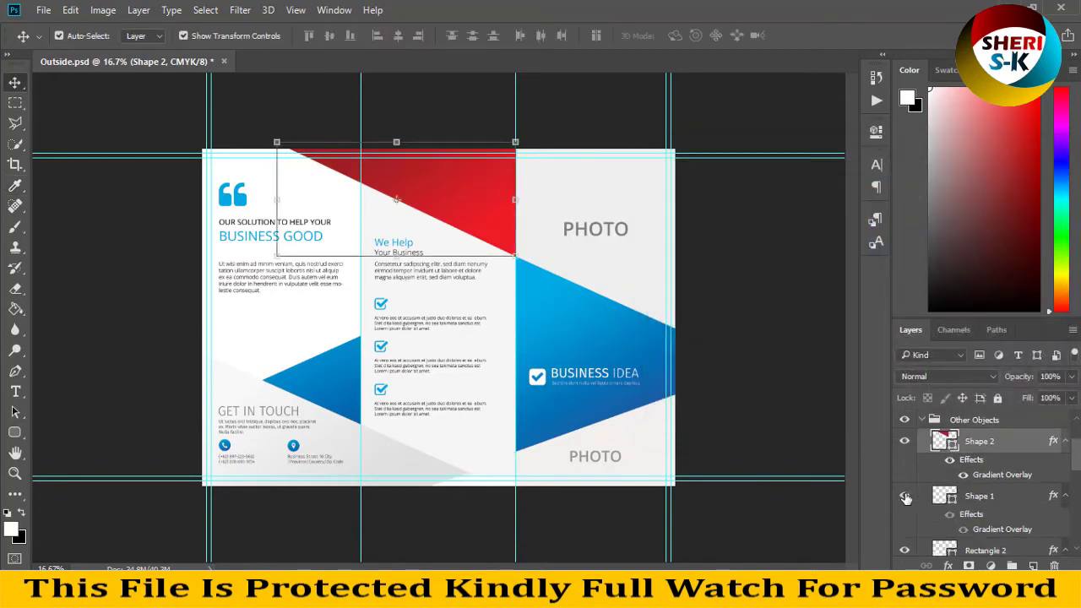
# Step: Make Shape 1 visible and give it the same red sampled from the top shape
pyautogui.click(905, 497)
pyautogui.doubleClick(948, 498)
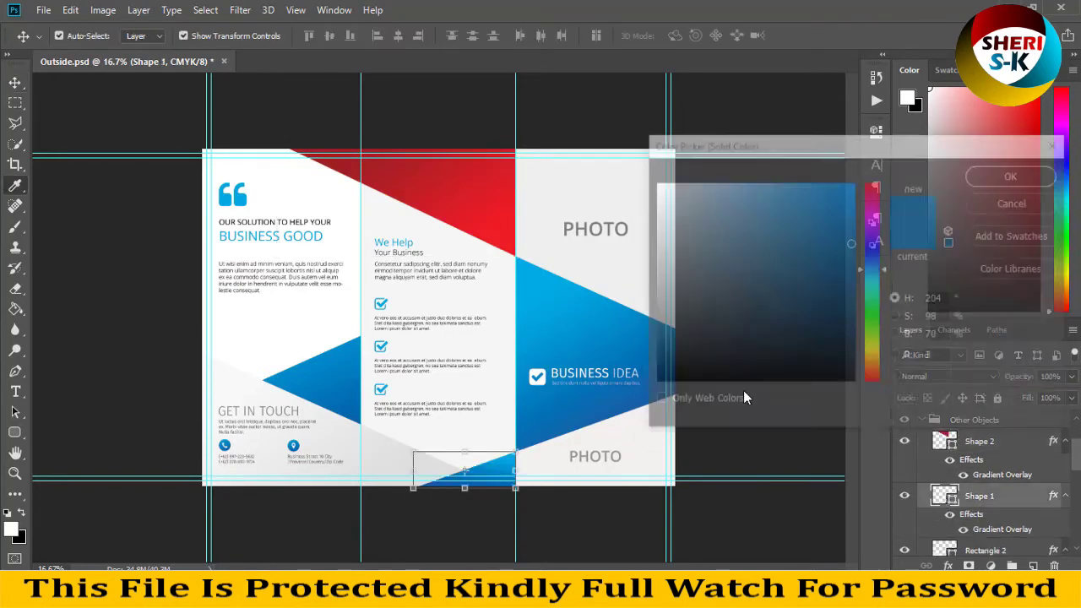
pyautogui.click(442, 183)
pyautogui.press('Return')
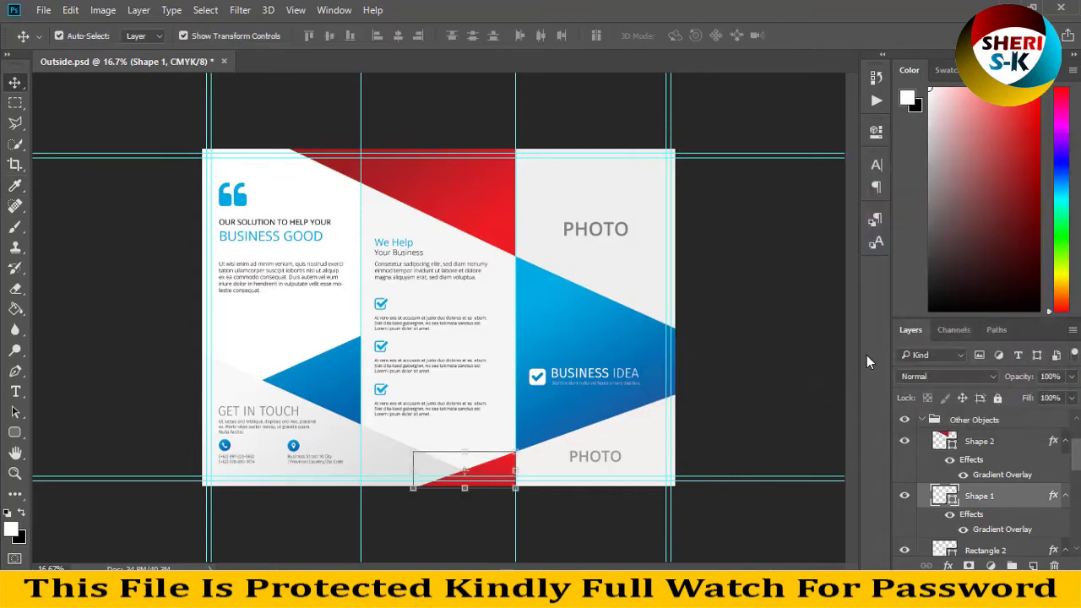
# Step: Toggle Rectangle 2 and Rectangle 1 visibility to find the blue right-panel triangle
pyautogui.scroll(-1, 951, 456)
pyautogui.click(904, 500)
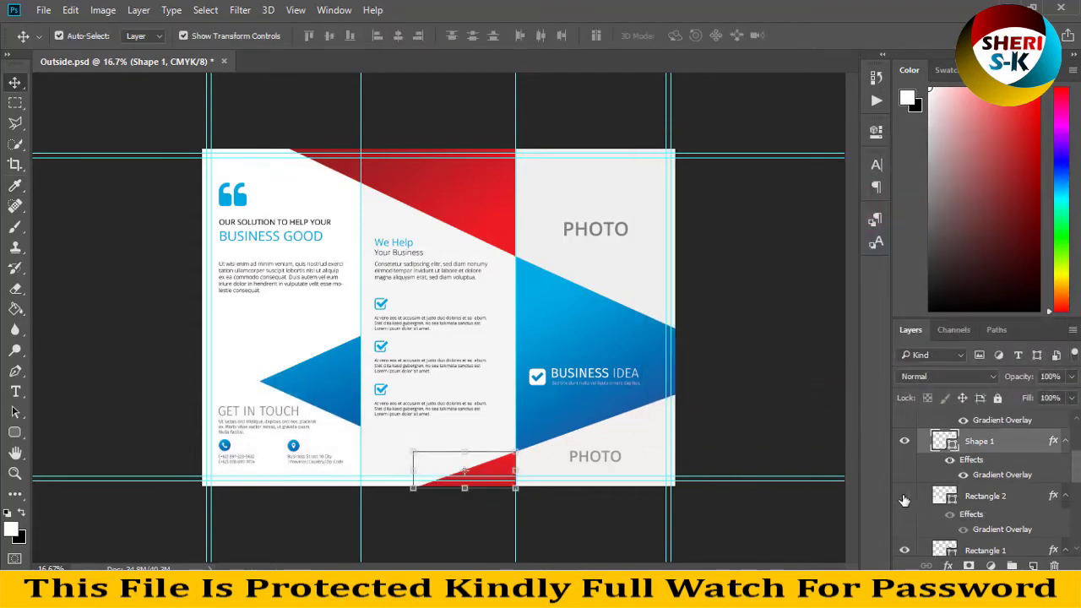
pyautogui.click(904, 500)
pyautogui.scroll(1, 909, 499)
pyautogui.click(904, 515)
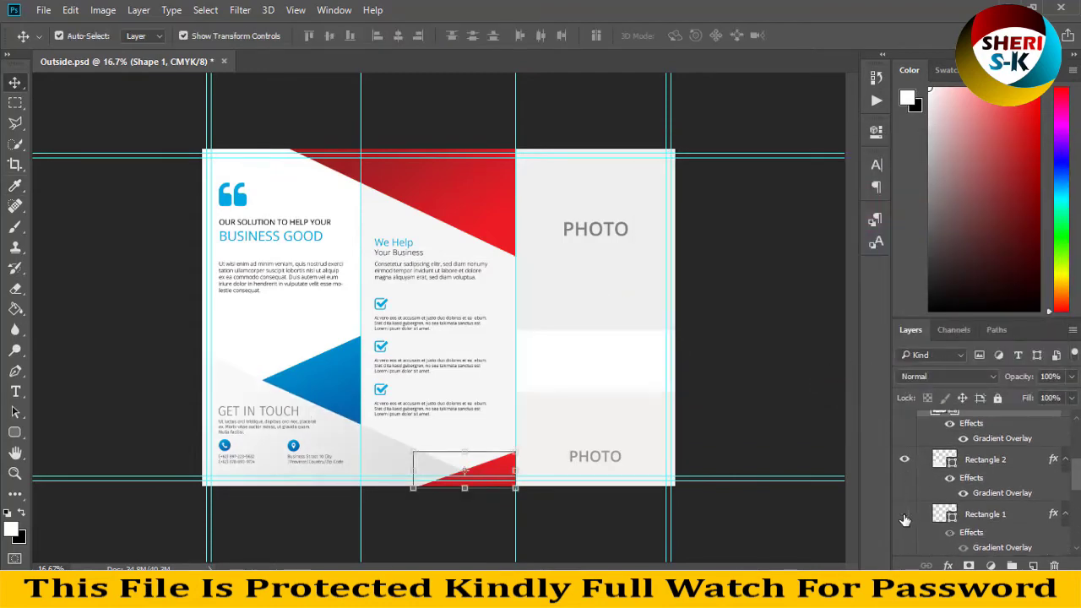
pyautogui.click(904, 516)
pyautogui.scroll(-1, 937, 485)
# Step: Change Rectangle 1's fill from blue to green (55b112) and deselect it
pyautogui.doubleClick(951, 478)
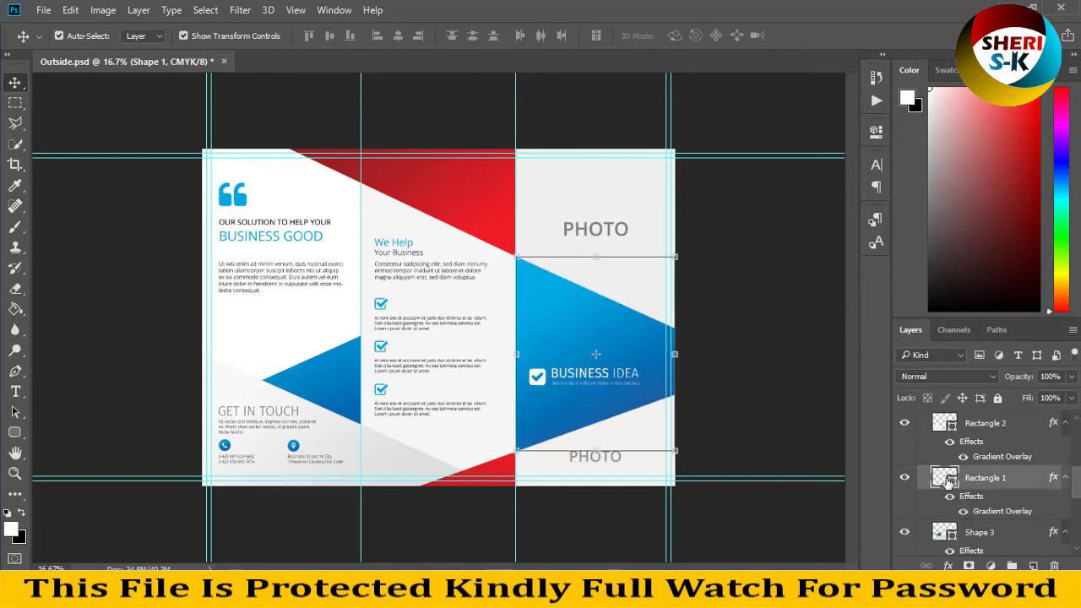
pyautogui.moveTo(884, 204); pyautogui.dragTo(884, 342)
pyautogui.click(1004, 177)
pyautogui.press('v')
pyautogui.click(724, 354)
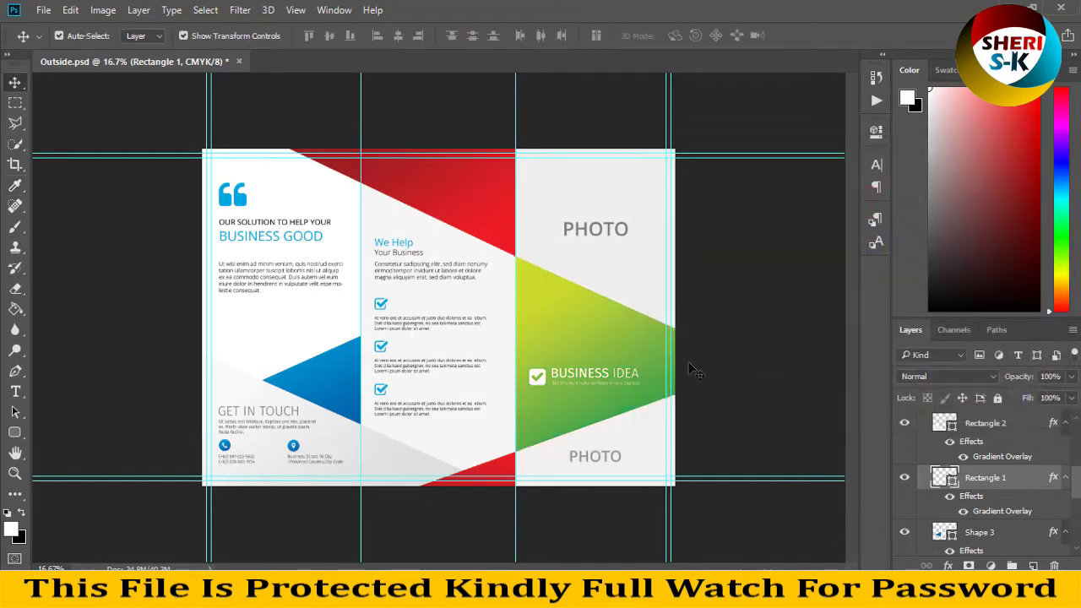
pyautogui.click(639, 251)
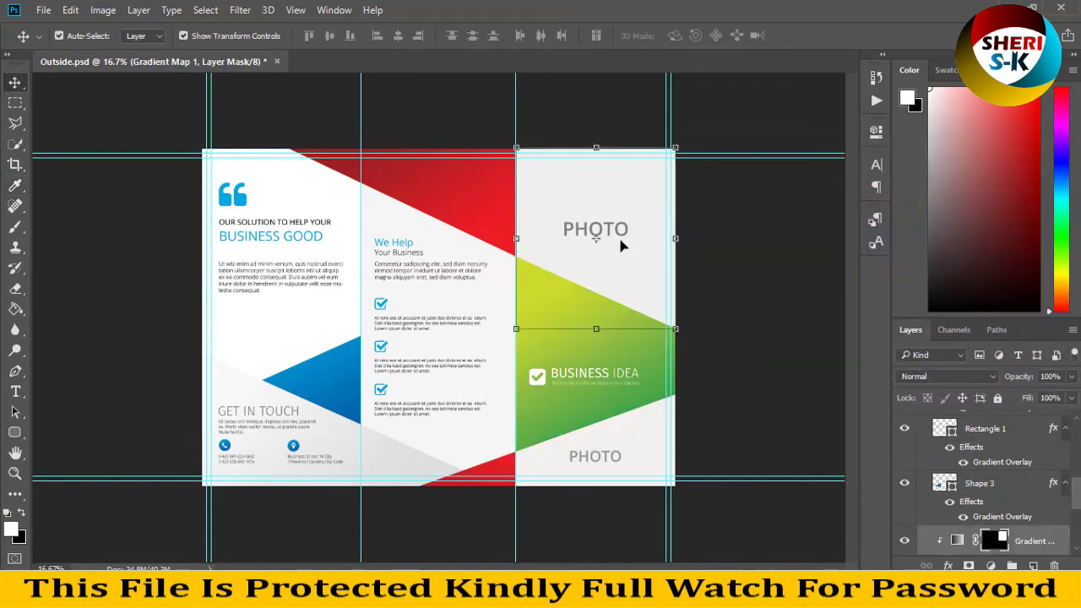
# Step: Expand the Change Image group, check both Change Here layers, and open the upper one as change here.psb
pyautogui.scroll(5, 955, 426)
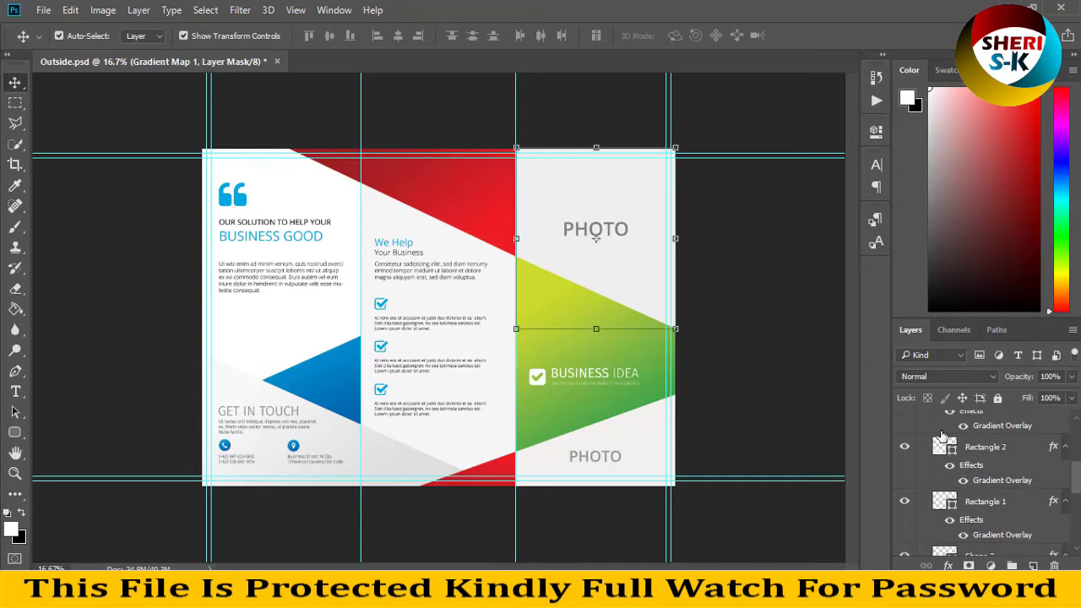
pyautogui.click(921, 494)
pyautogui.click(936, 492)
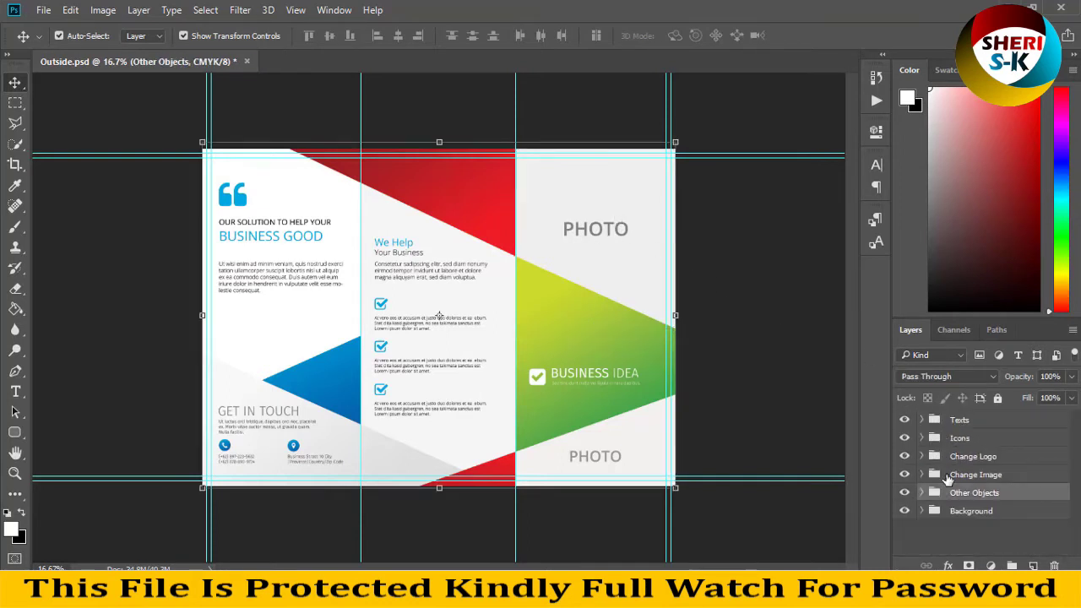
pyautogui.click(952, 475)
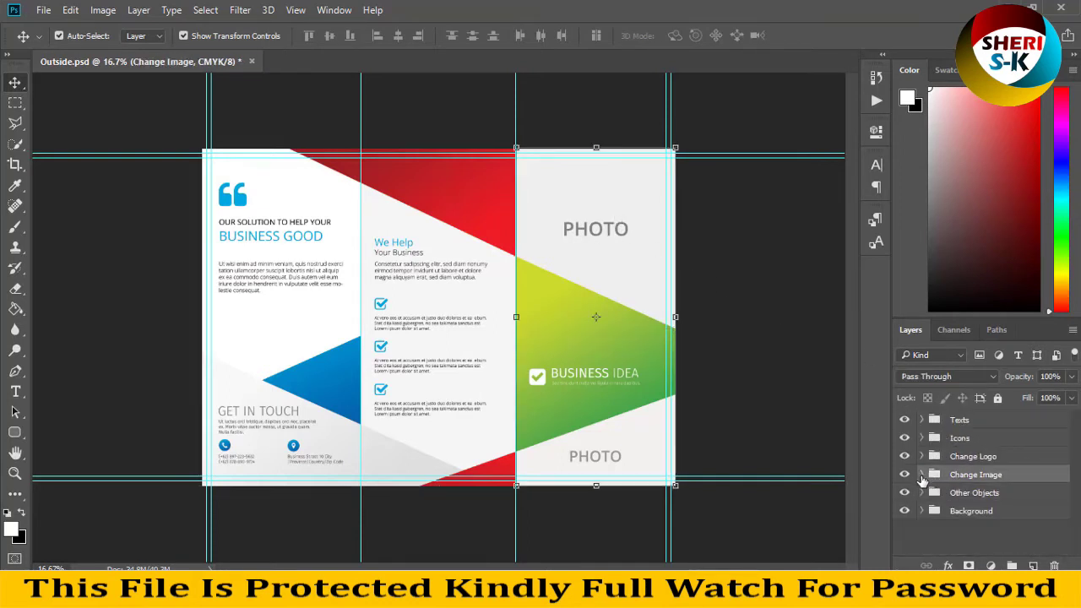
pyautogui.click(922, 476)
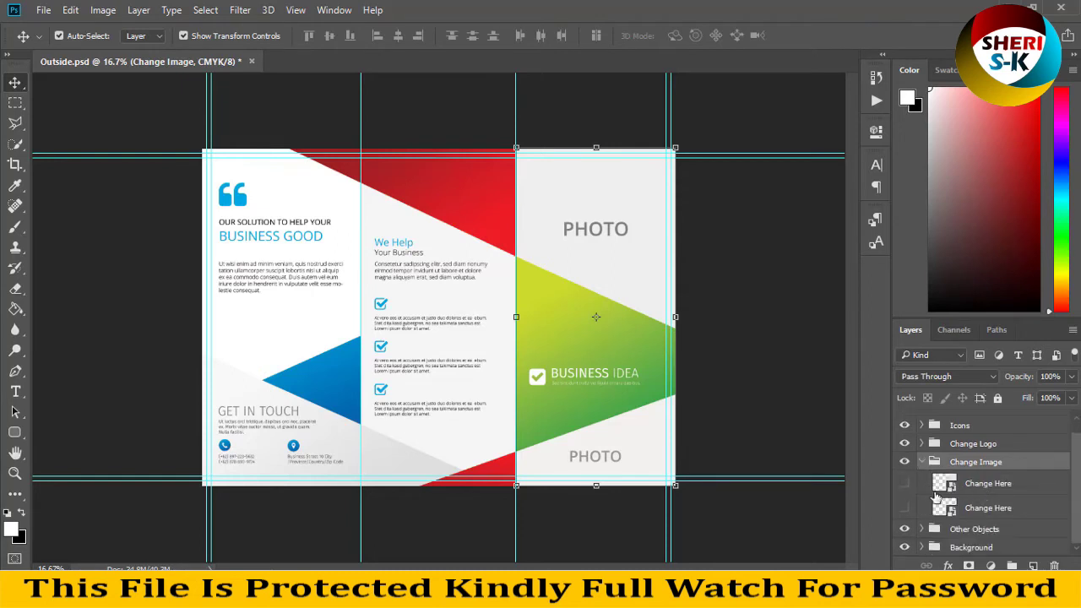
pyautogui.click(906, 485)
pyautogui.click(904, 505)
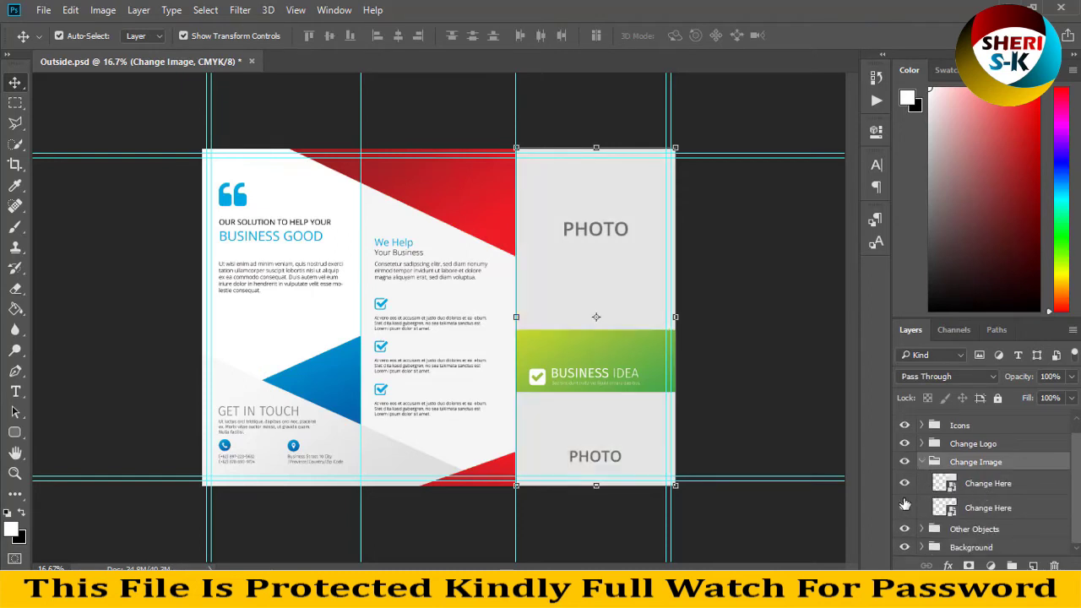
pyautogui.click(905, 506)
pyautogui.click(905, 483)
pyautogui.click(950, 488)
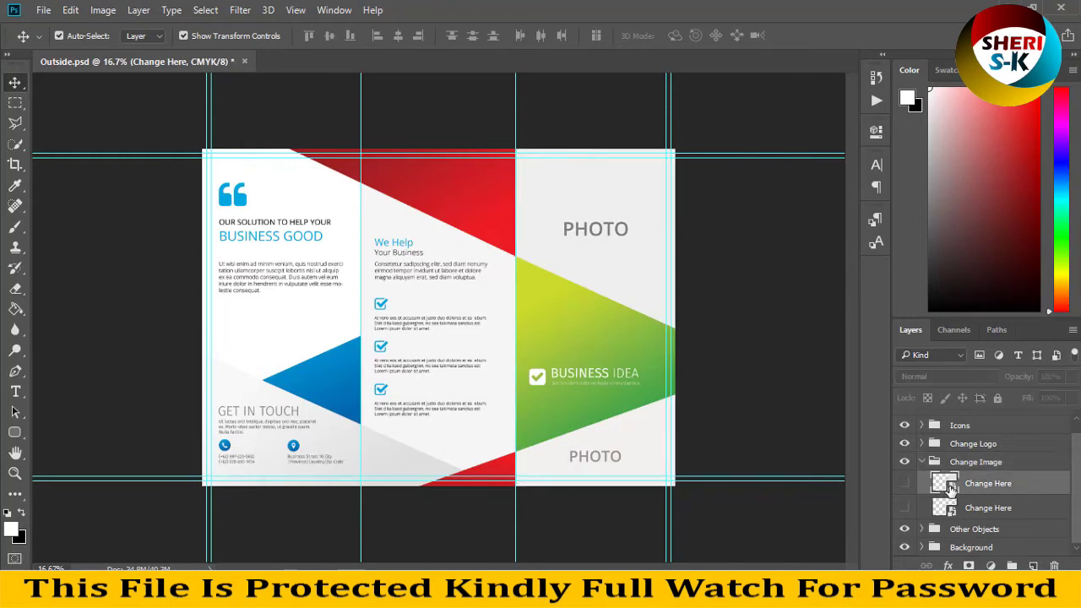
pyautogui.doubleClick(950, 488)
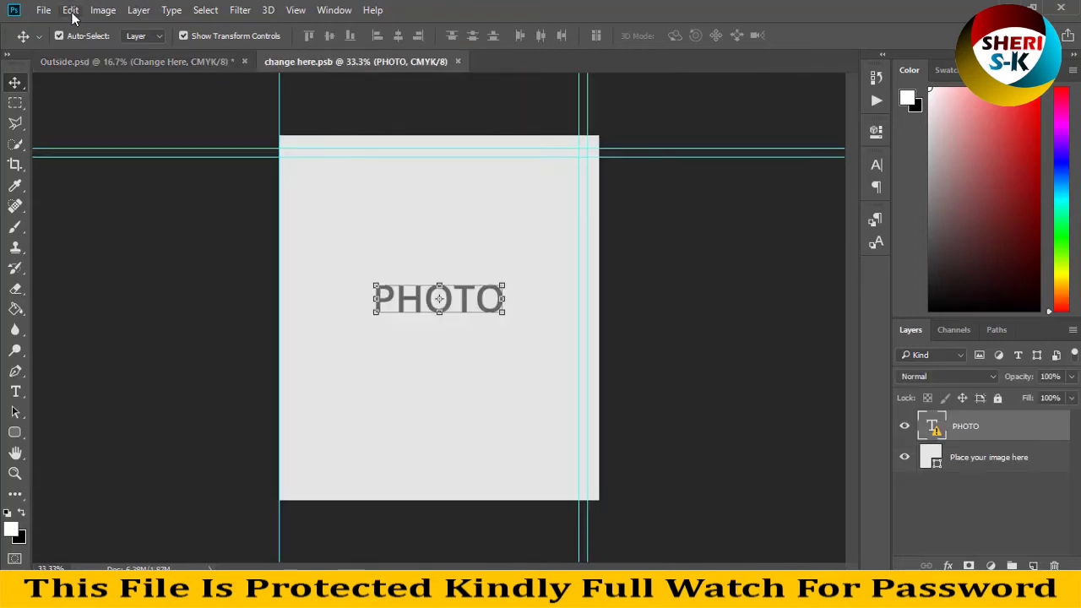
# Step: Open the stock portrait AdobeStock_296792913 in Photoshop
pyautogui.click(41, 11)
pyautogui.click(55, 42)
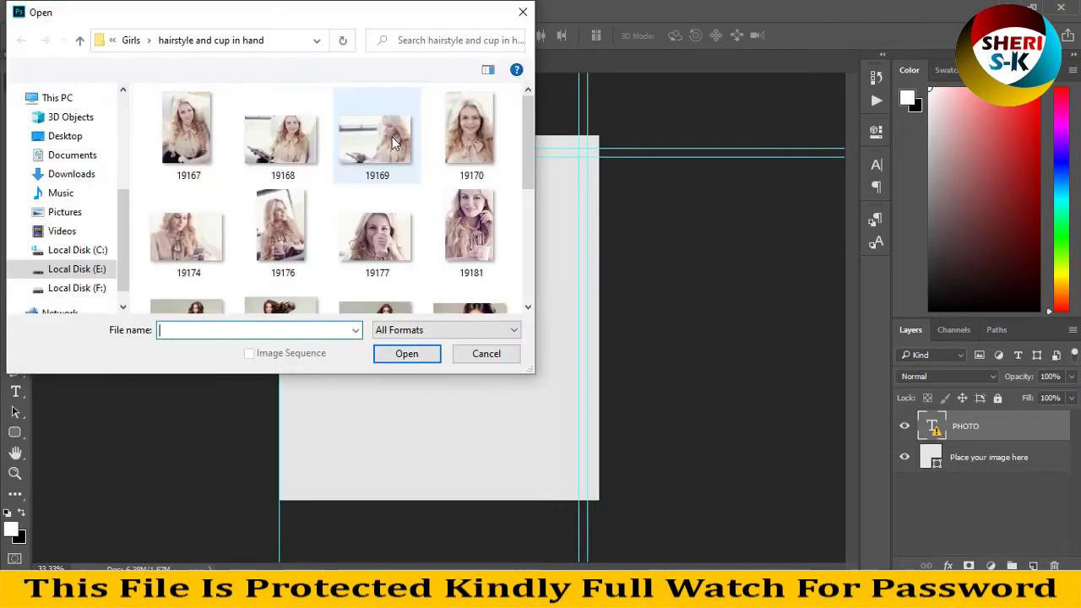
pyautogui.moveTo(530, 143); pyautogui.dragTo(525, 190)
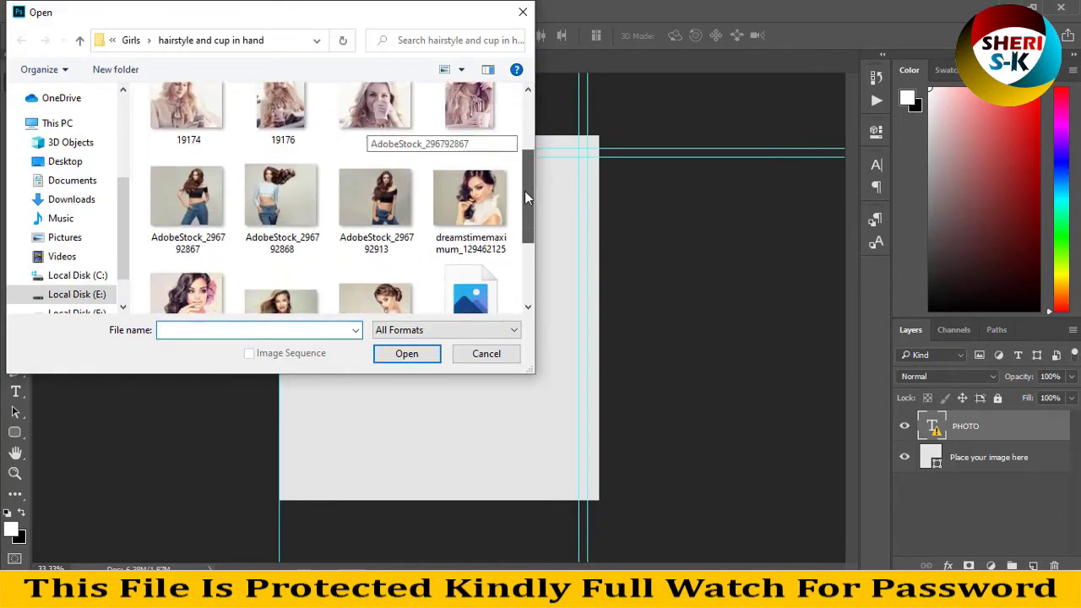
pyautogui.click(401, 224)
pyautogui.click(402, 353)
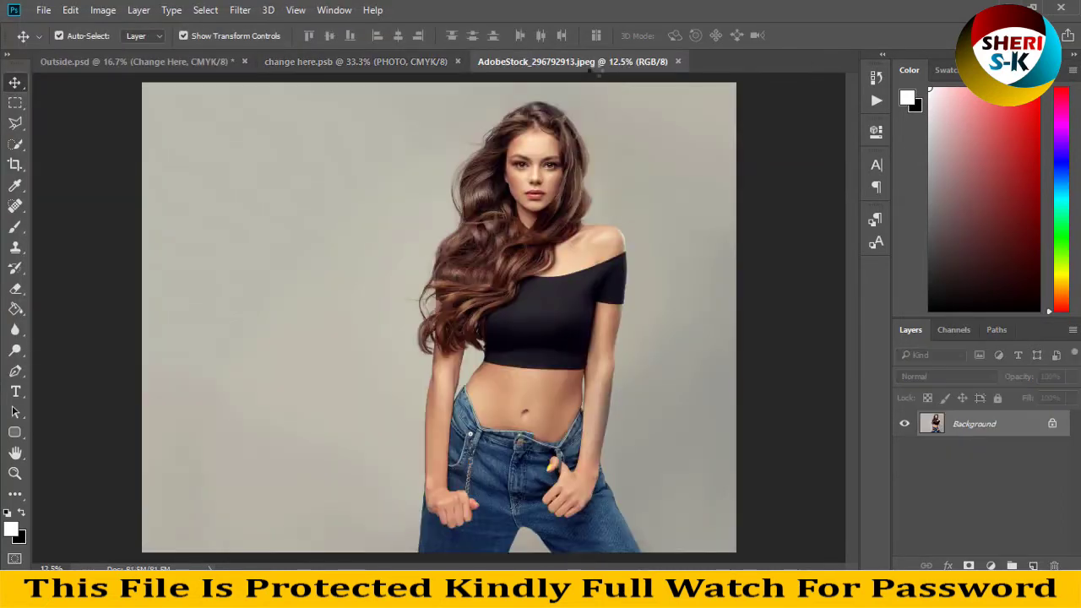
# Step: Drag the portrait into change here.psb, frame the face, save, and close the portrait window
pyautogui.moveTo(611, 61); pyautogui.dragTo(684, 168)
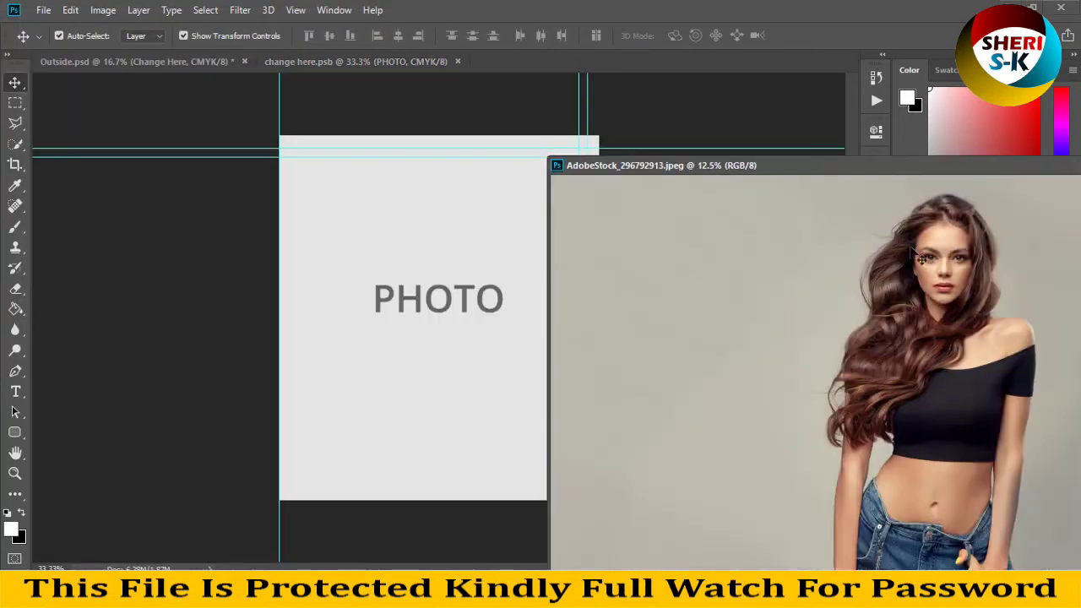
pyautogui.moveTo(921, 258); pyautogui.dragTo(439, 253)
pyautogui.moveTo(478, 254); pyautogui.dragTo(405, 243)
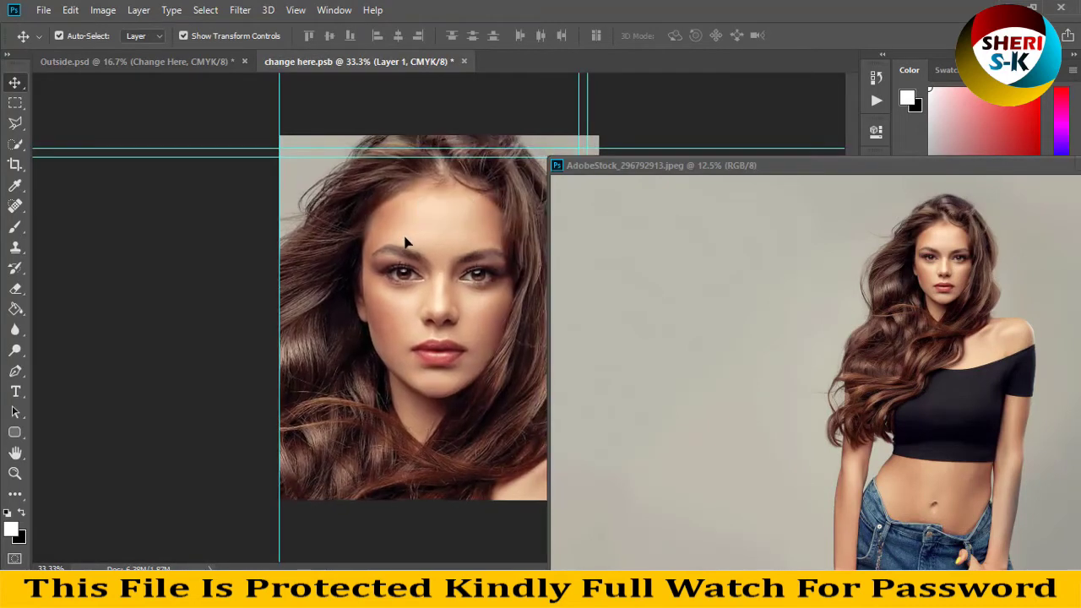
pyautogui.hotkey('ctrl', 's')
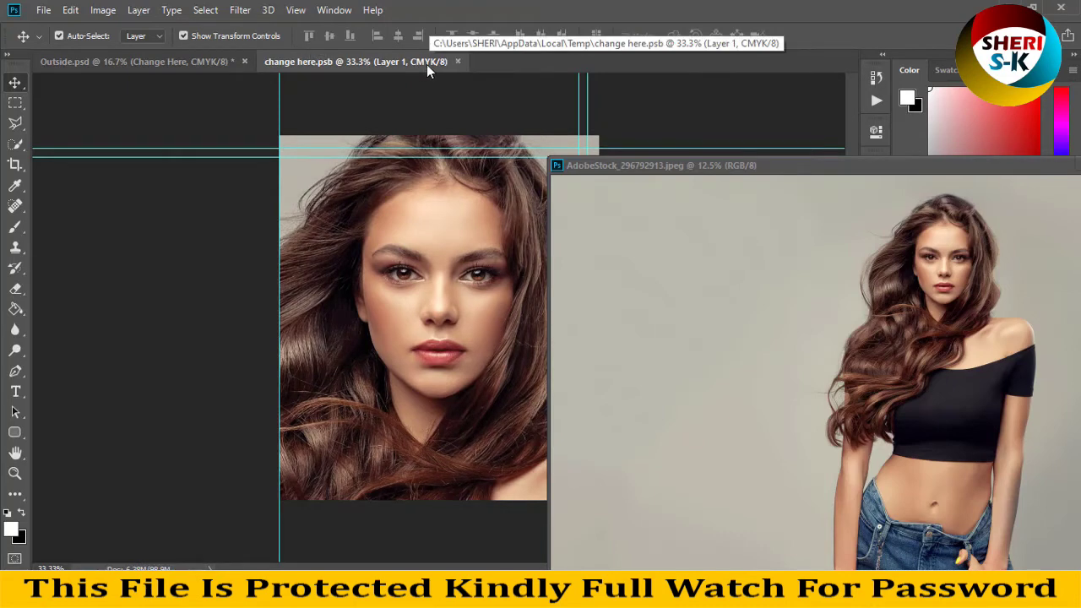
pyautogui.click(707, 169)
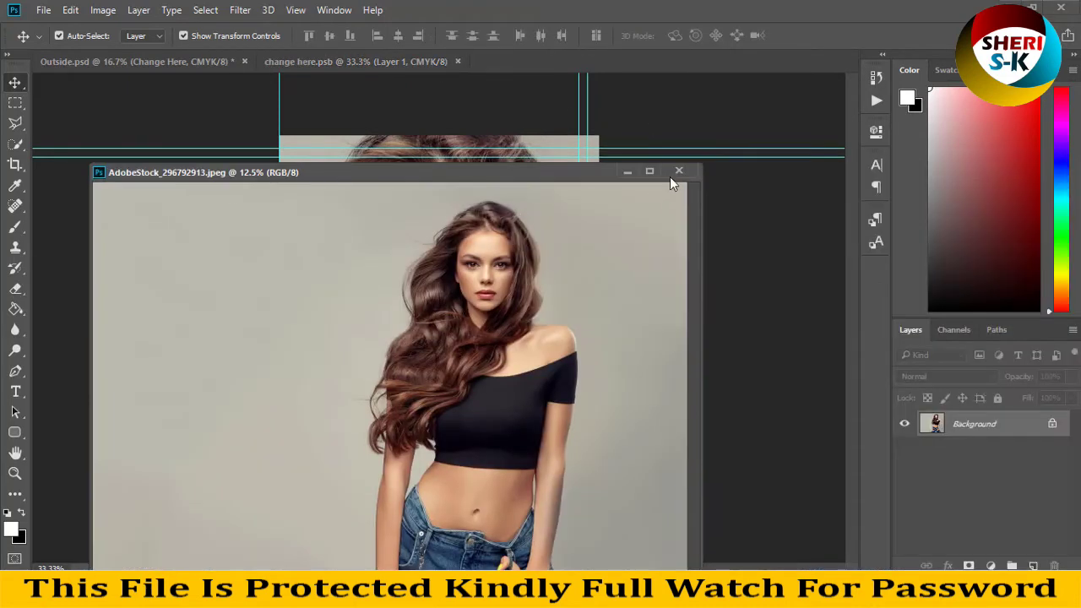
pyautogui.click(670, 176)
# Step: Return to Outside.psd to view the new portrait on the brochure
pyautogui.click(142, 65)
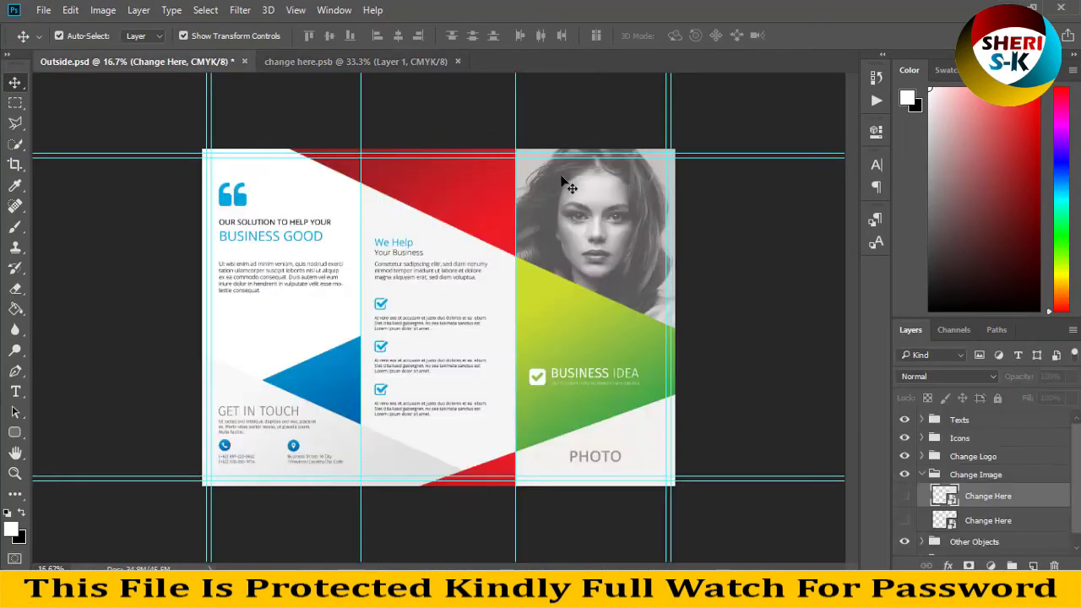
pyautogui.click(718, 109)
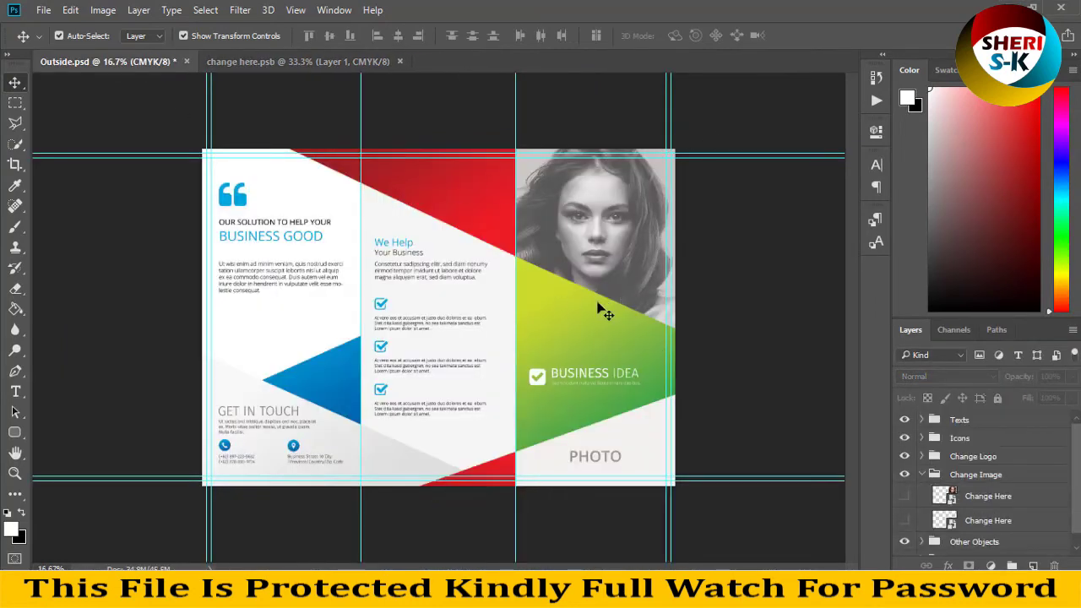
pyautogui.click(644, 455)
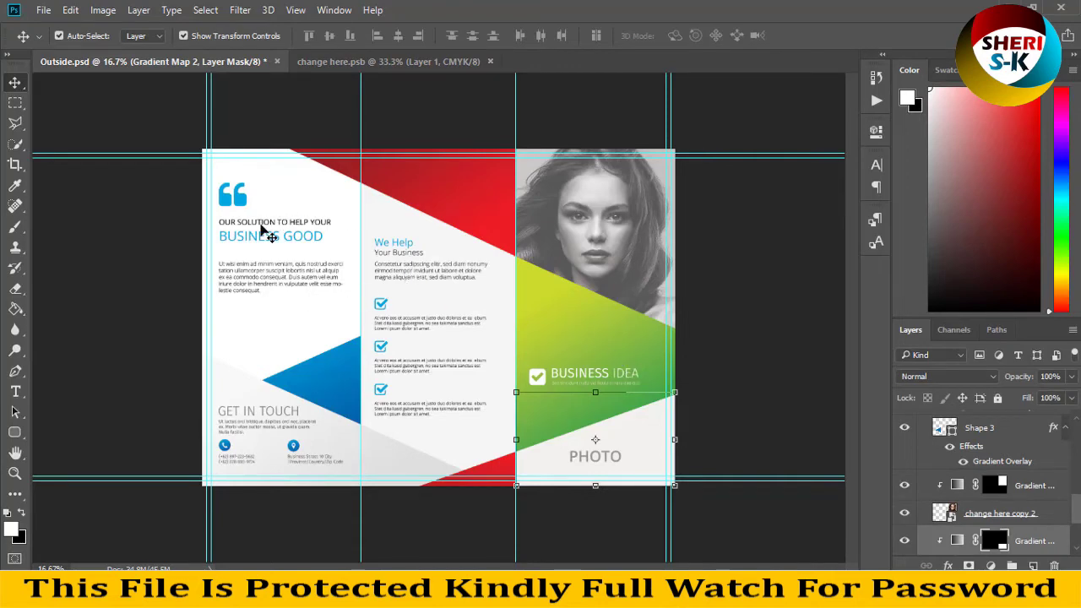
# Step: Close Outside.psd without saving, close change here.psb, and switch back to File Explorer
pyautogui.click(276, 61)
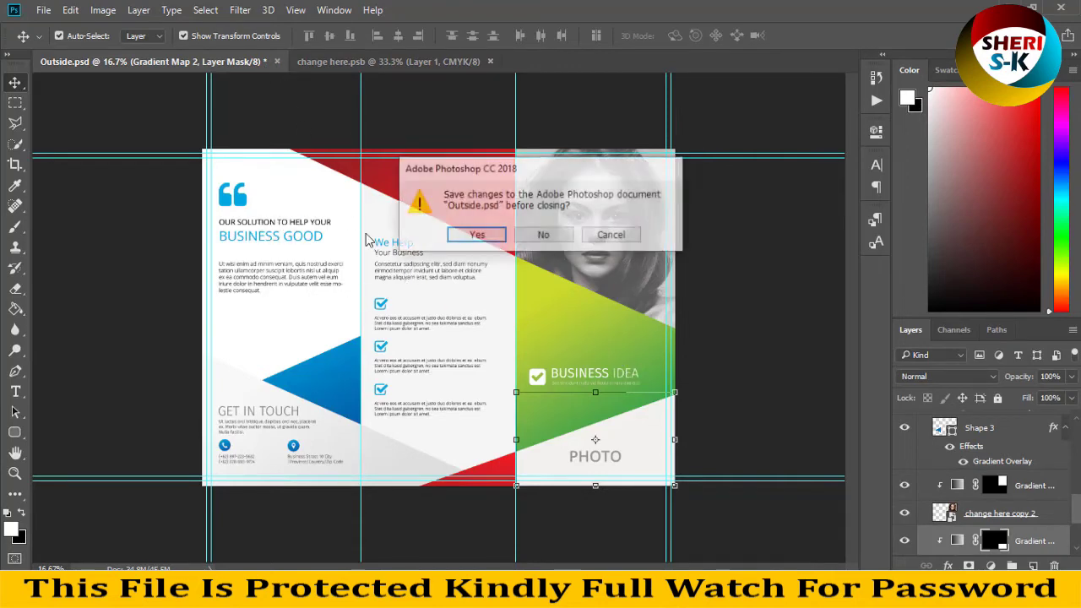
pyautogui.click(545, 235)
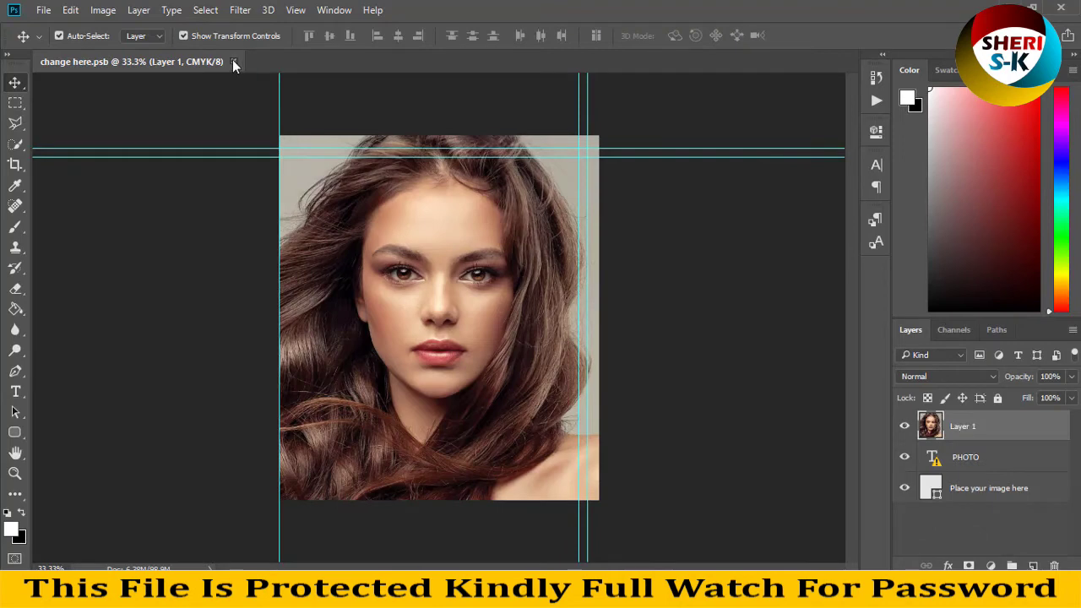
pyautogui.click(234, 63)
pyautogui.hotkey('alt', 'Tab')
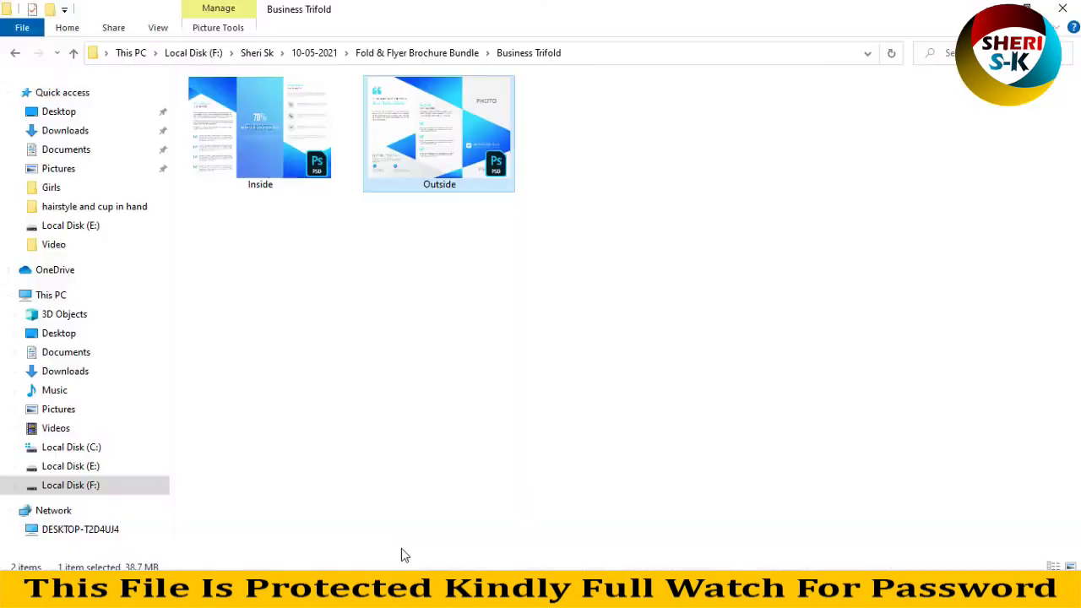
# Step: Go back to the brochure bundle and open the Company Flyer Vol.01 folder with extra-large icons
pyautogui.click(15, 56)
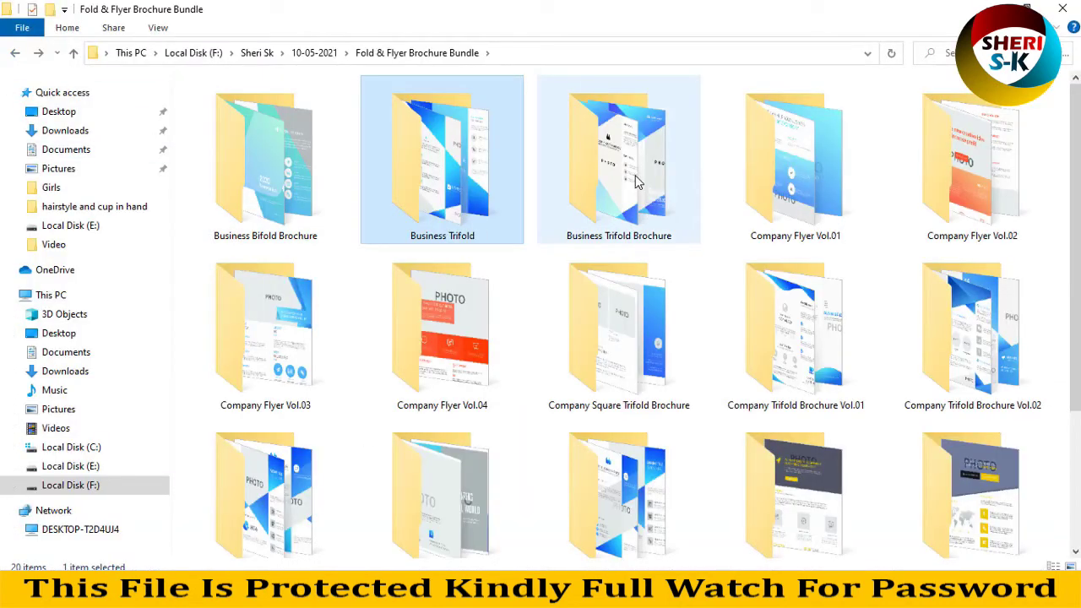
pyautogui.click(638, 182)
pyautogui.doubleClick(798, 176)
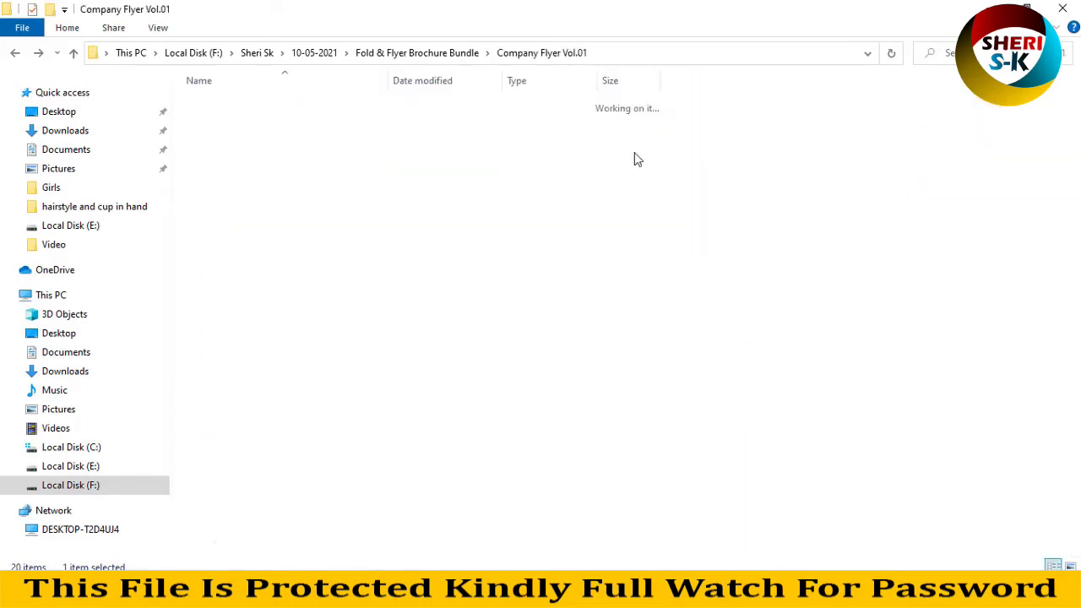
pyautogui.keyDown('ctrl'); pyautogui.scroll(5, 439, 231); pyautogui.keyUp('ctrl')
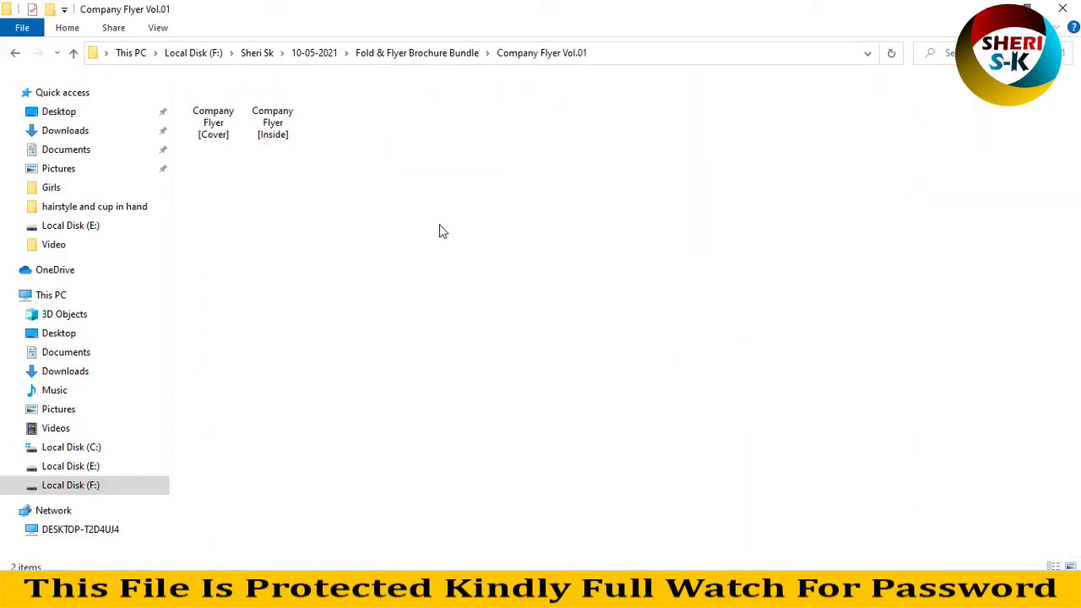
pyautogui.keyDown('ctrl'); pyautogui.scroll(2, 439, 231); pyautogui.keyUp('ctrl')
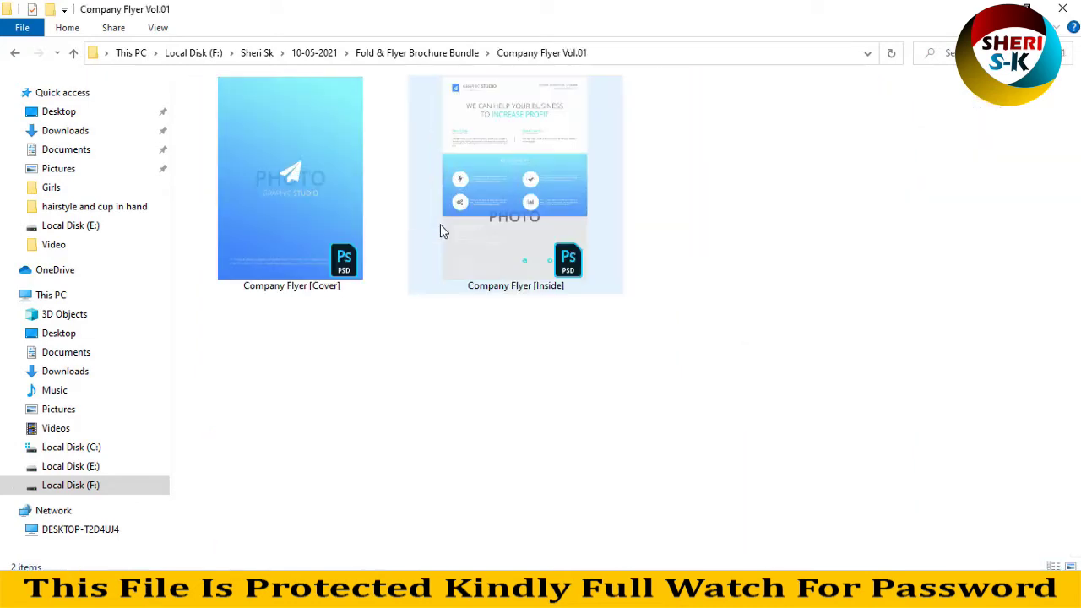
# Step: Open Company Flyer [Cover].psd in Photoshop
pyautogui.click(450, 192)
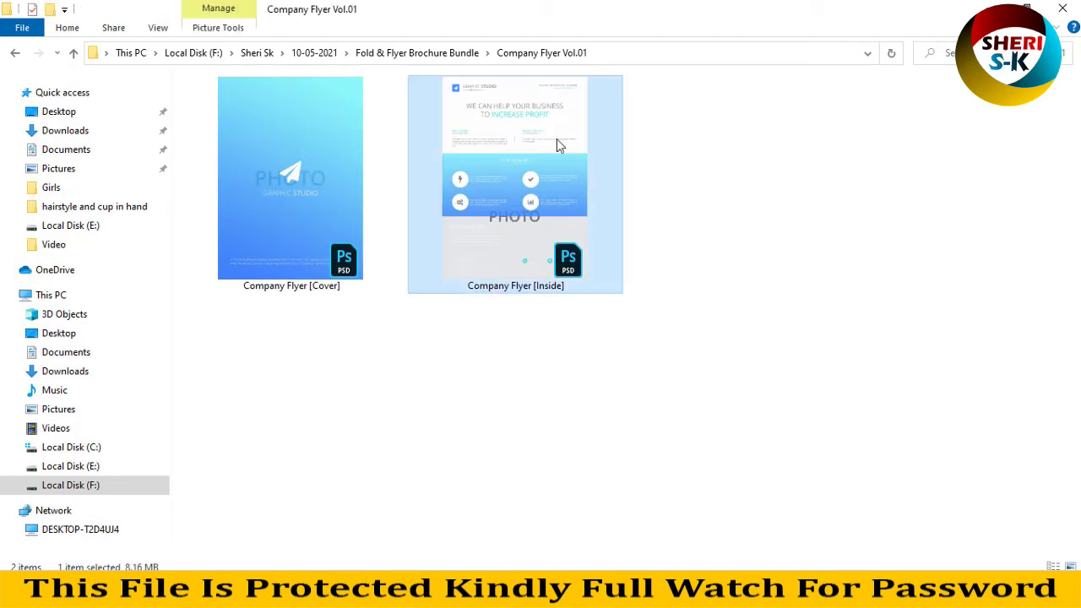
pyautogui.click(347, 258)
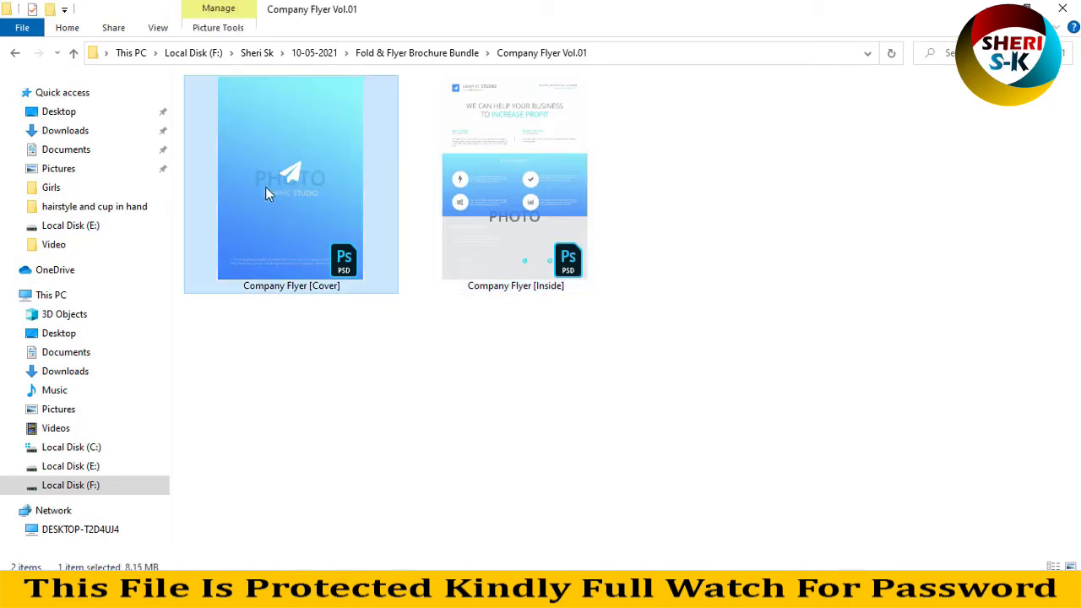
pyautogui.doubleClick(265, 187)
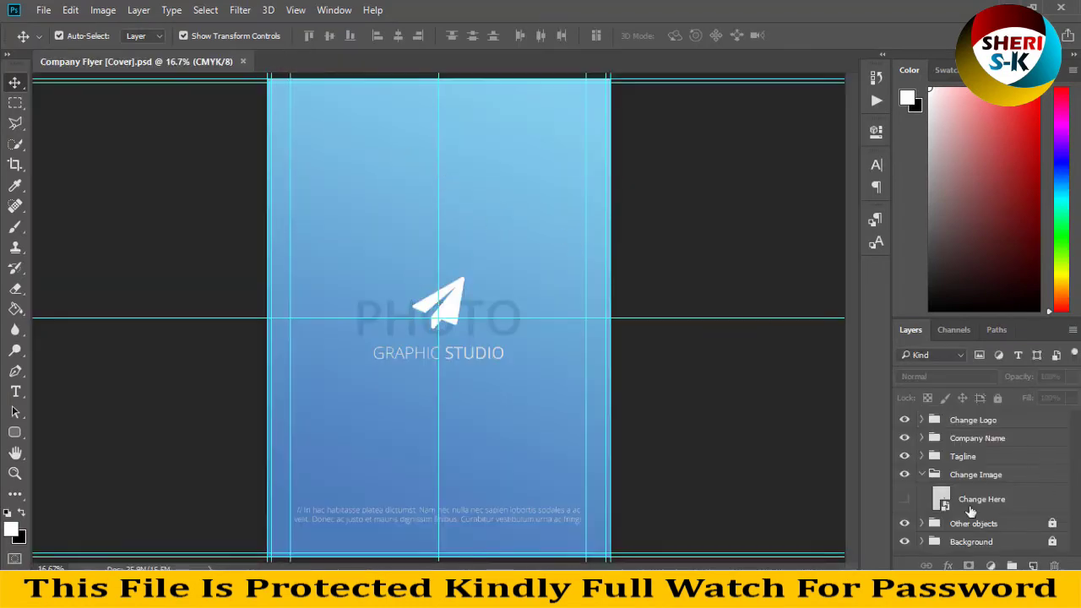
pyautogui.click(945, 505)
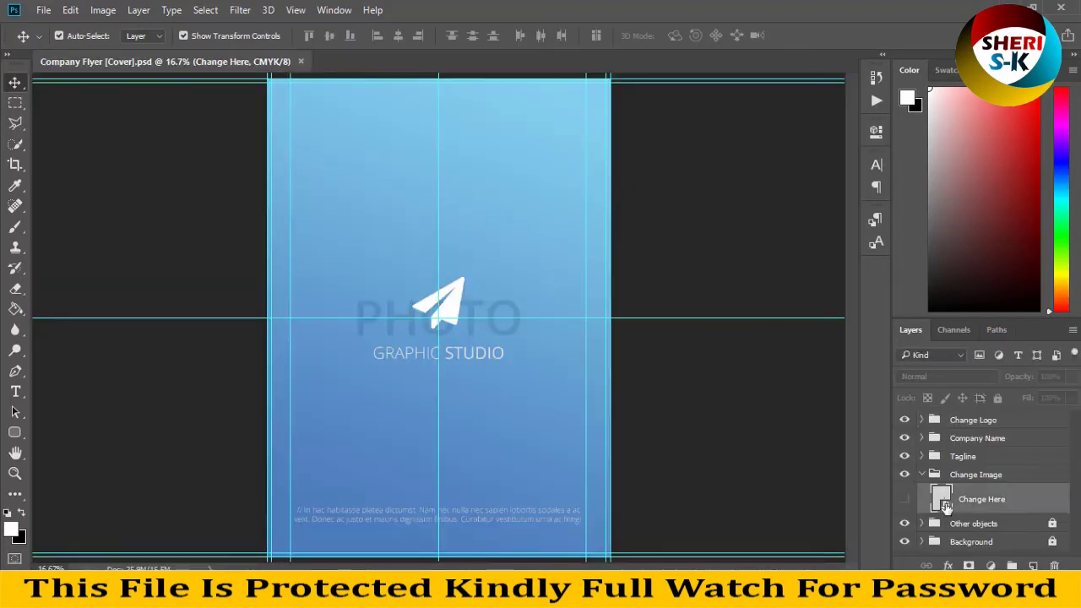
pyautogui.doubleClick(944, 504)
pyautogui.click(43, 10)
pyautogui.click(58, 44)
pyautogui.scroll(-8, 379, 253)
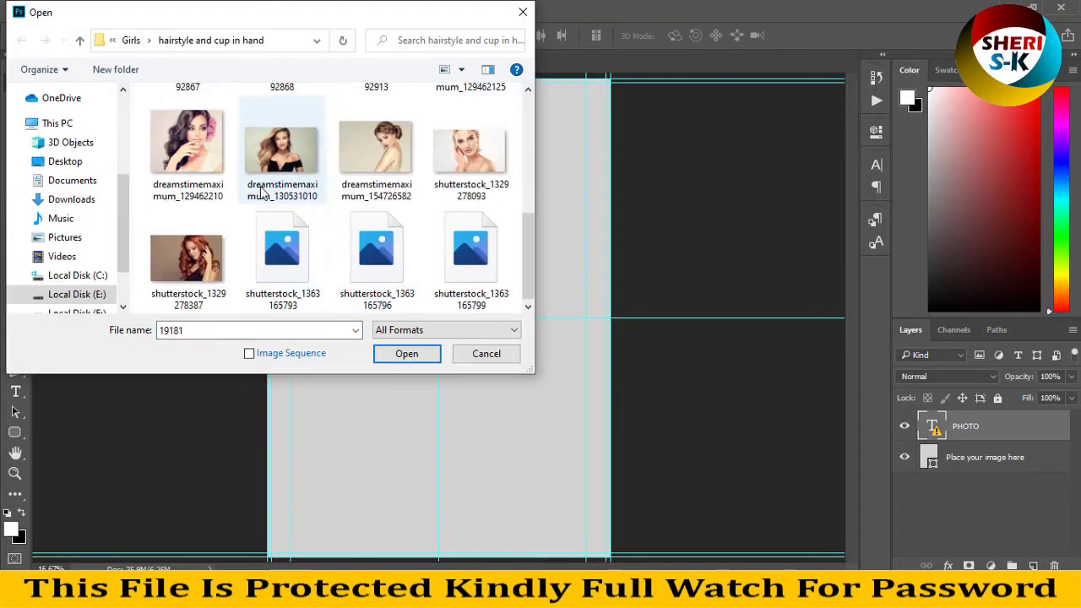
pyautogui.click(212, 264)
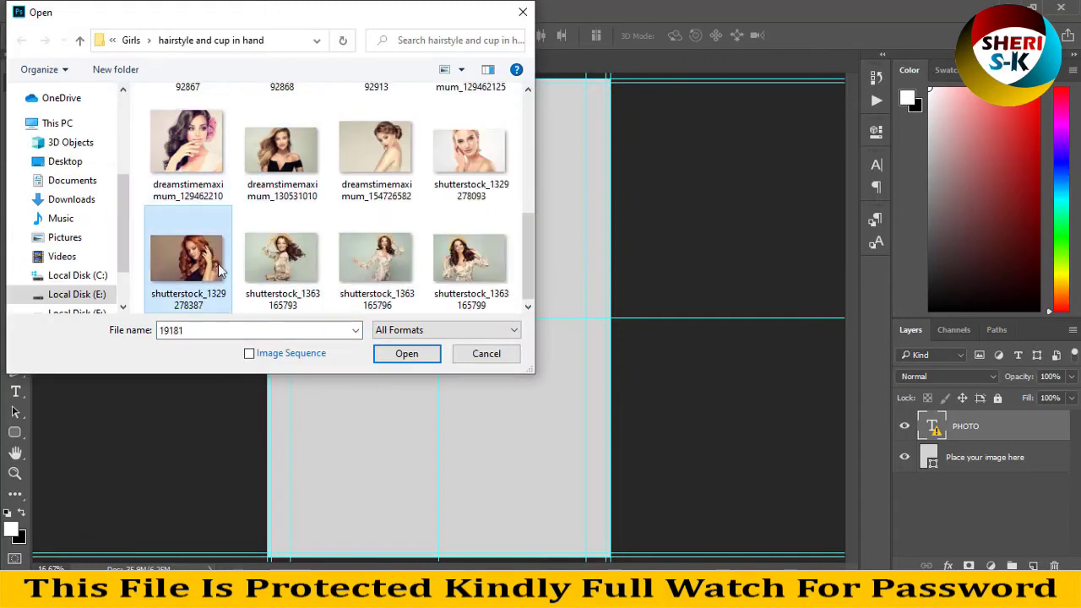
pyautogui.click(401, 358)
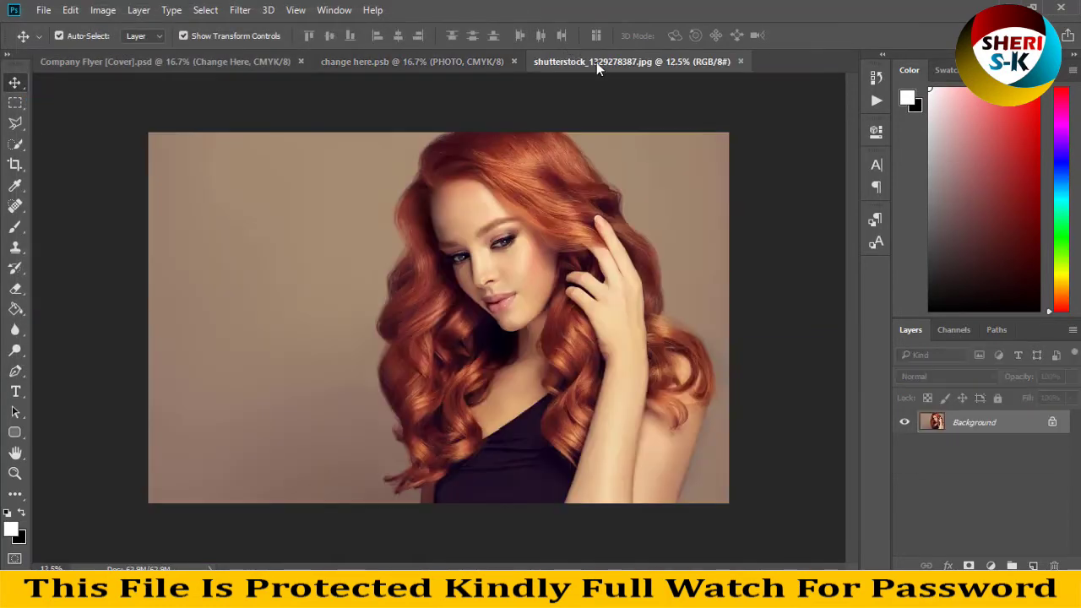
# Step: Drag the portrait into change here.psb, position it to fill the placeholder, save, and check the cover
pyautogui.moveTo(596, 61); pyautogui.dragTo(708, 221)
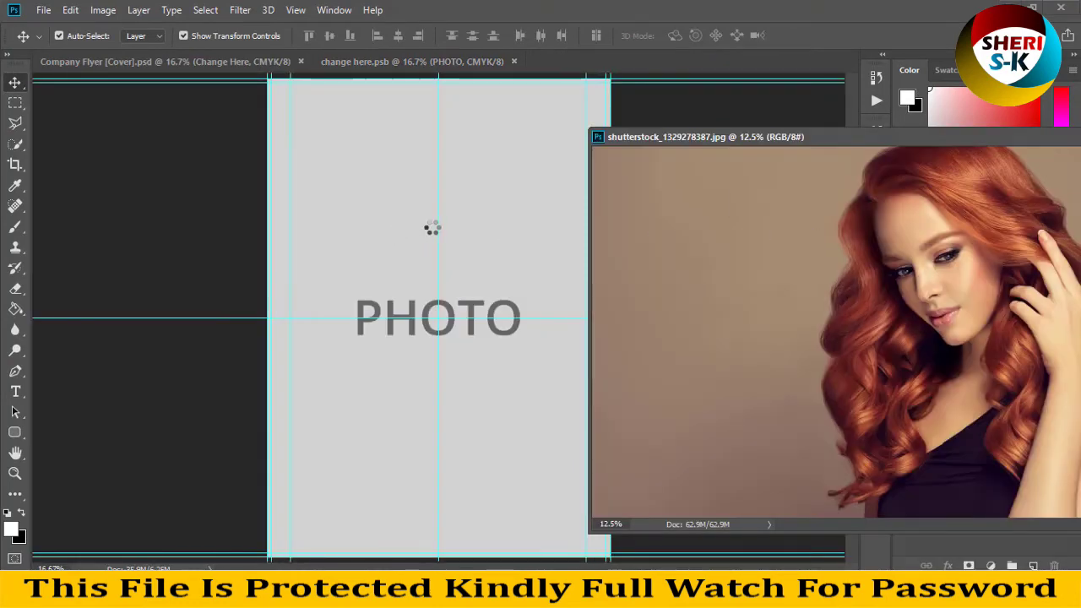
pyautogui.click(448, 226)
pyautogui.moveTo(460, 232); pyautogui.dragTo(343, 187)
pyautogui.hotkey('ctrl', 's')
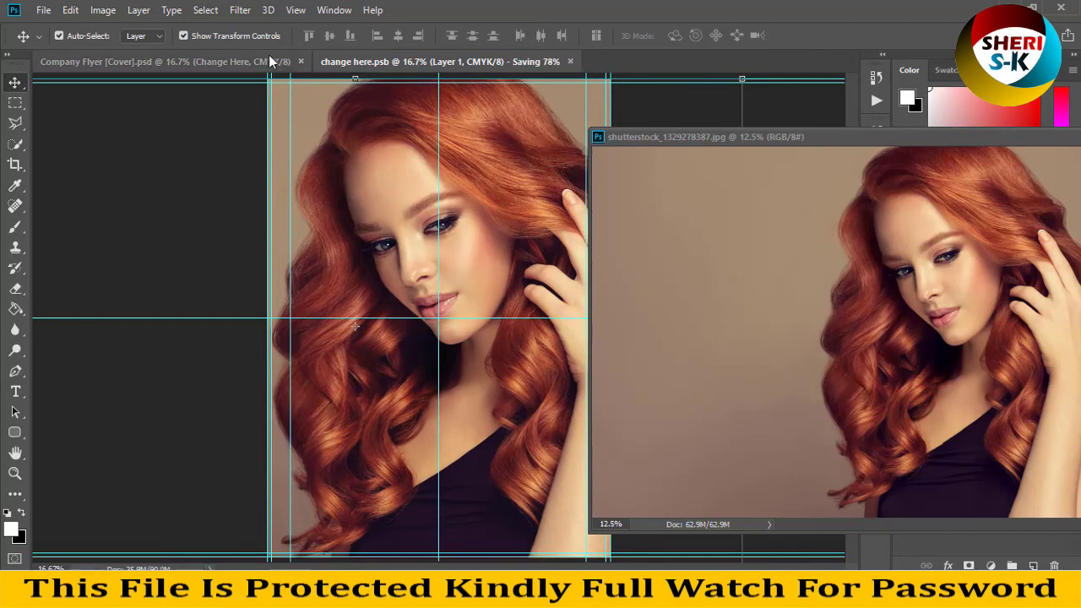
pyautogui.click(170, 63)
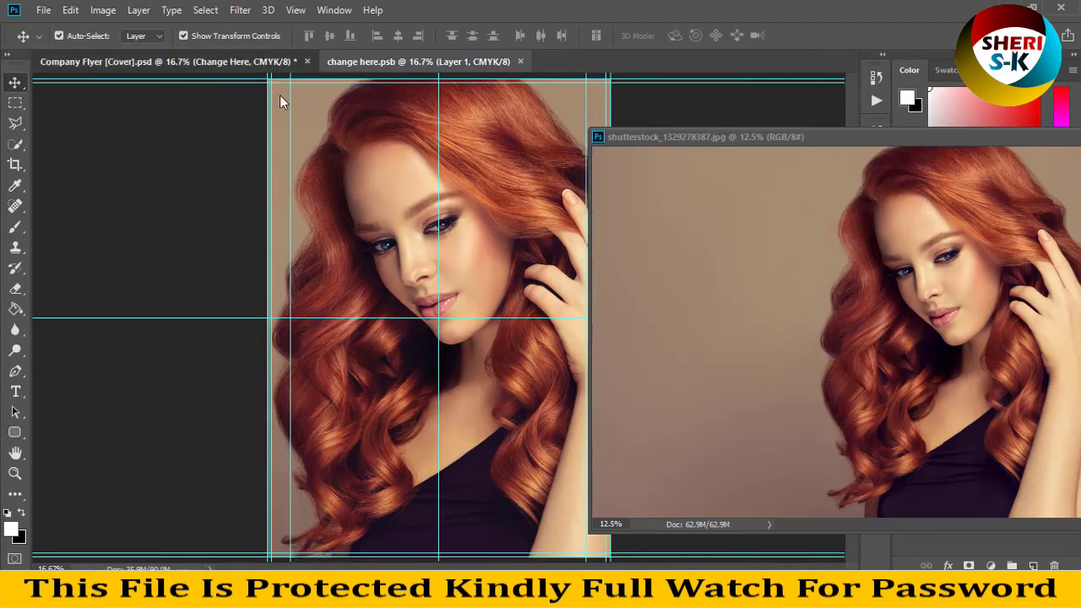
# Step: Close the standalone portrait photo and toggle the Other objects group to preview the cover
pyautogui.moveTo(743, 137); pyautogui.dragTo(441, 207)
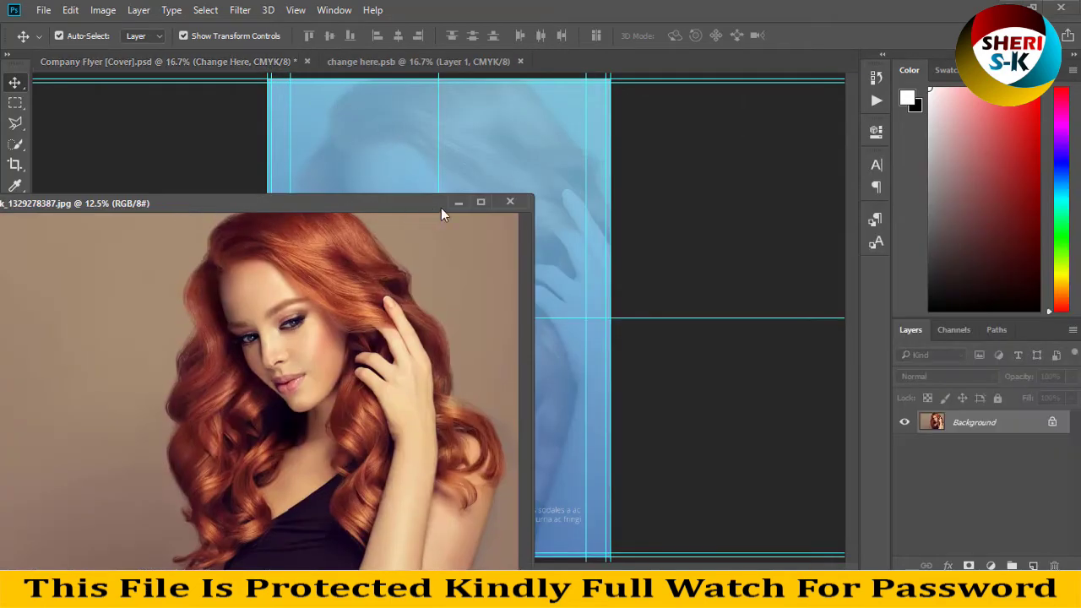
pyautogui.click(510, 203)
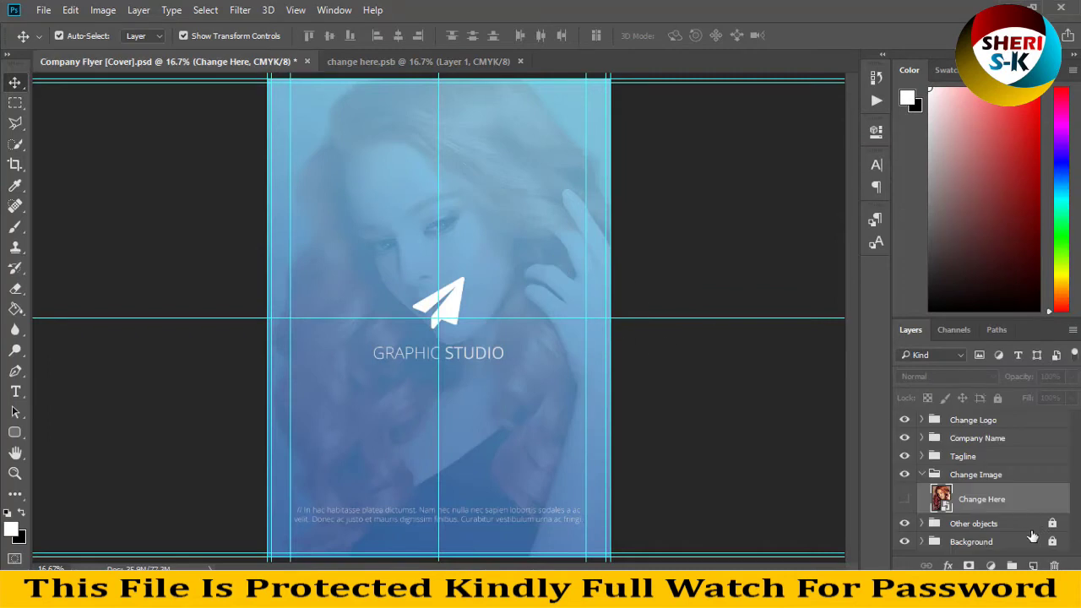
pyautogui.click(904, 524)
pyautogui.click(904, 523)
# Step: Toggle the Change Logo group, then close the Company Flyer cover and change here.psb without saving
pyautogui.click(936, 459)
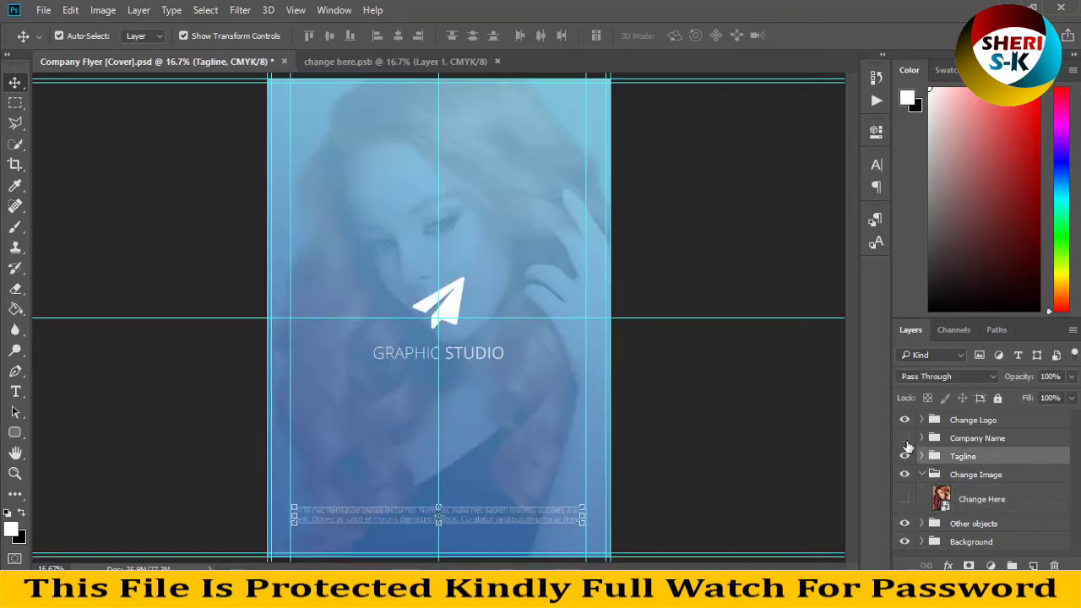
pyautogui.click(904, 421)
pyautogui.click(905, 420)
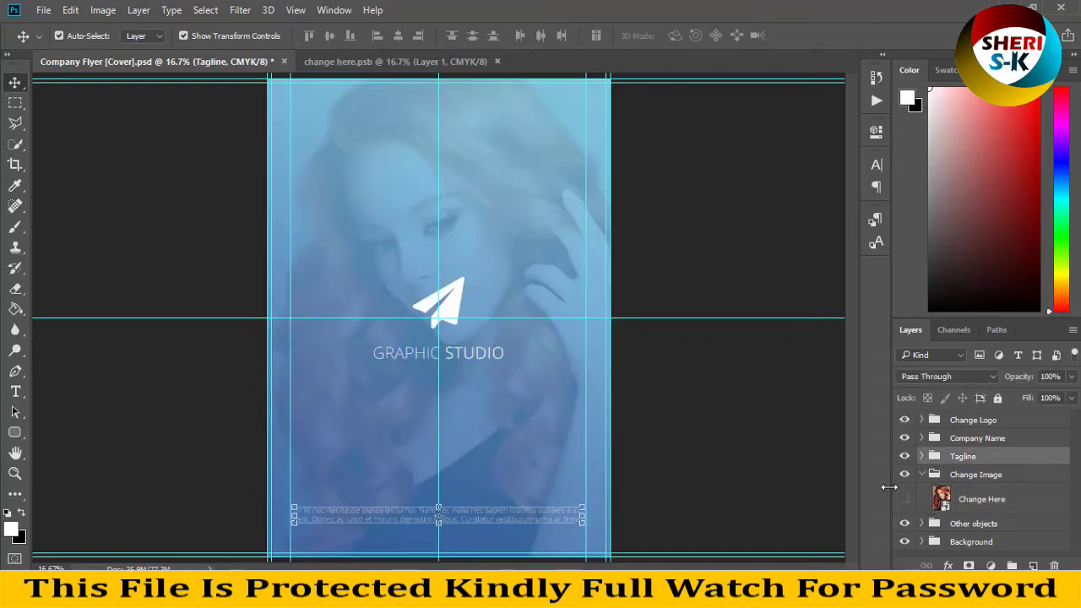
pyautogui.click(283, 62)
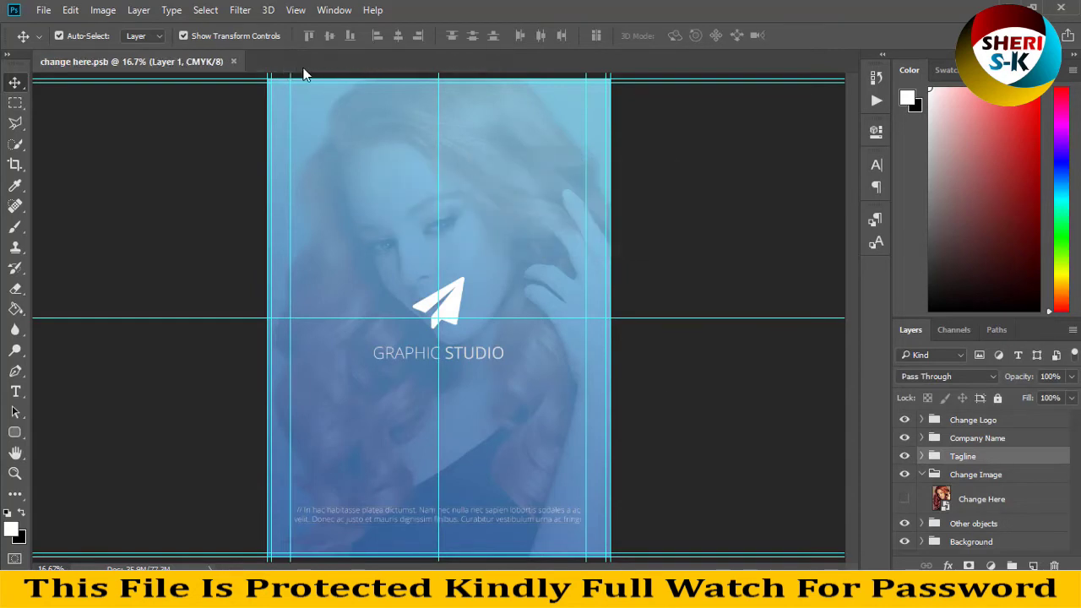
pyautogui.click(233, 61)
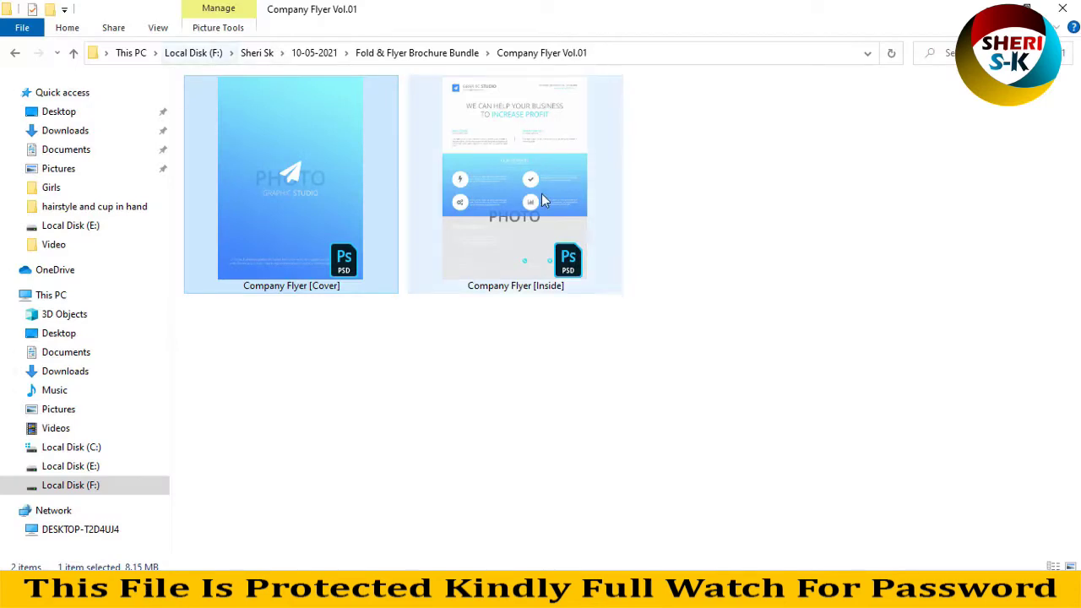
# Step: Drag Company Flyer [Inside].psd from the Company Flyer Vol.01 folder into Photoshop
pyautogui.click(439, 139)
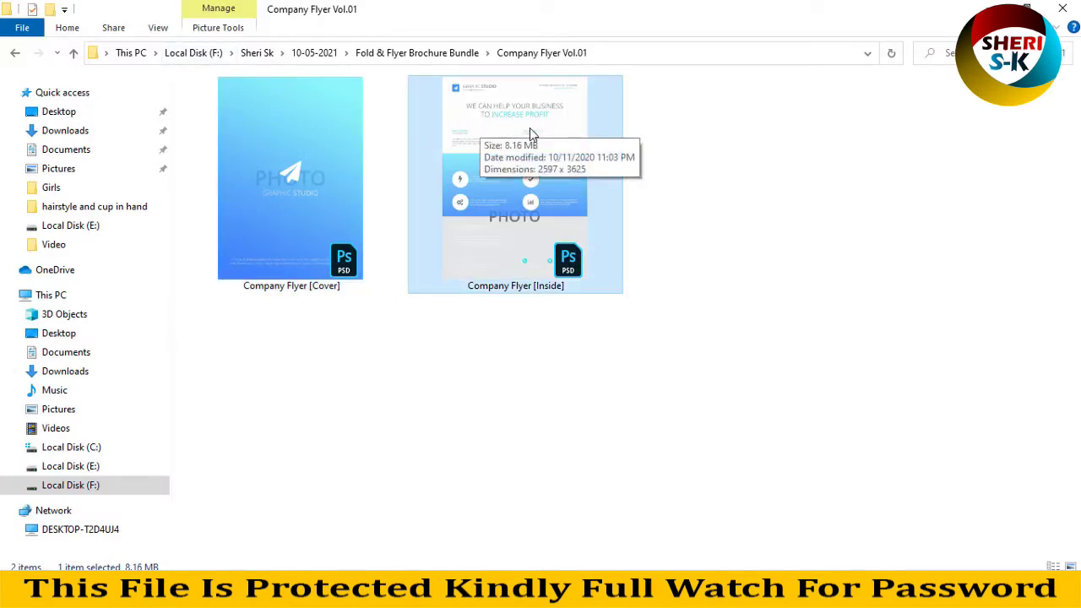
pyautogui.moveTo(525, 185); pyautogui.dragTo(344, 141)
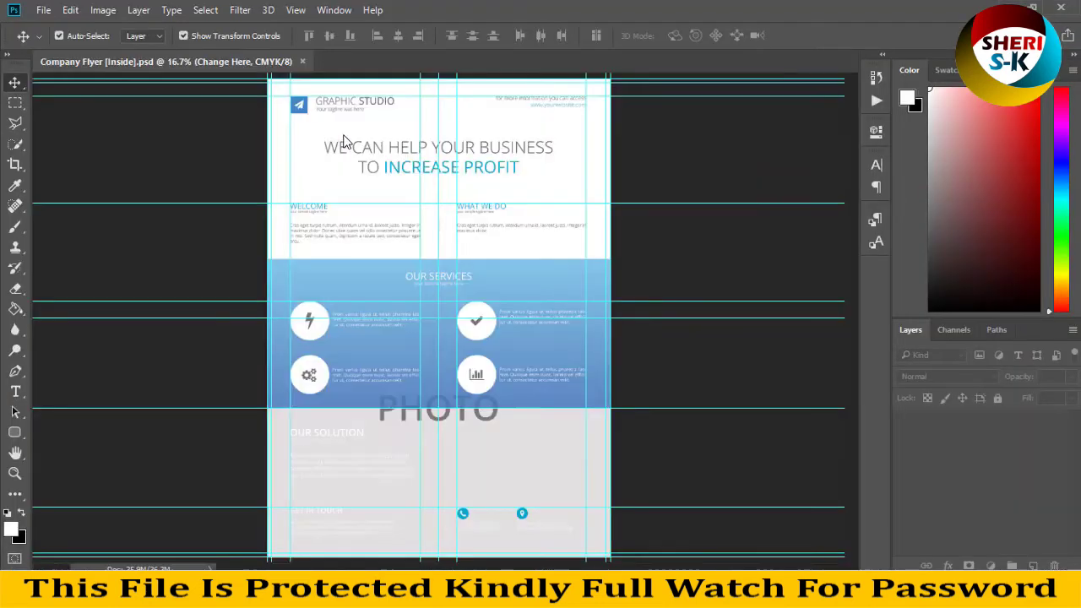
# Step: Clear the layer selection and select the WE CAN HELP YOUR BUSINESS headline on the Inside template
pyautogui.click(535, 438)
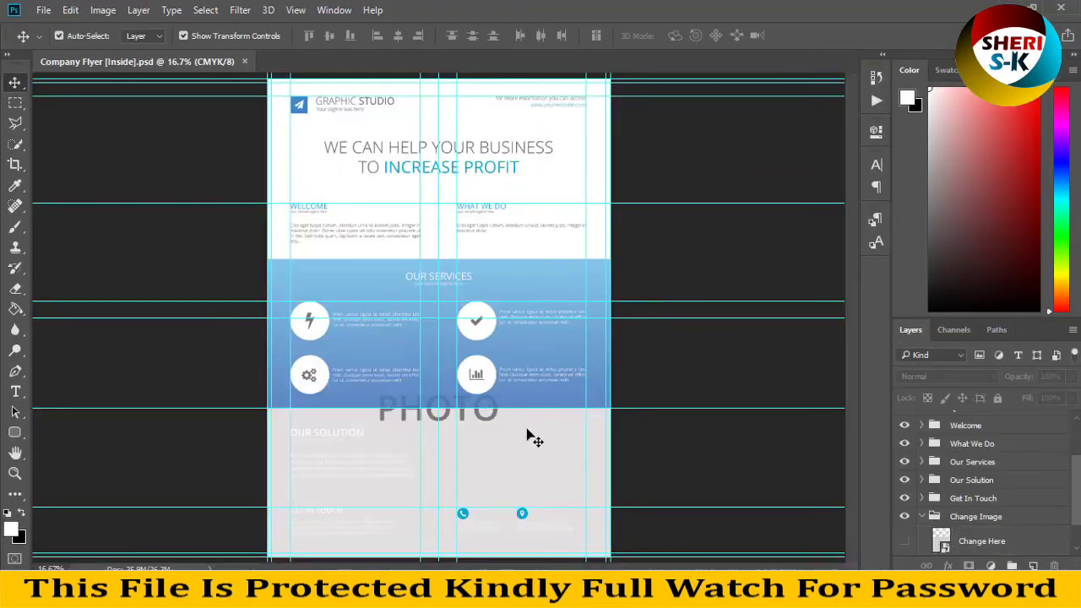
pyautogui.click(392, 167)
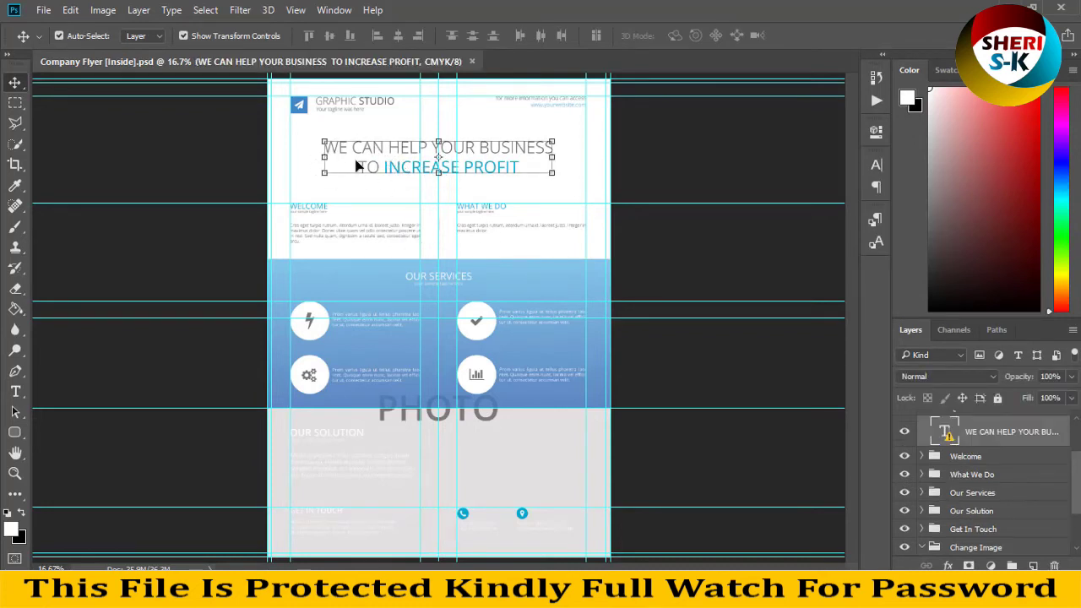
# Step: Close the Inside template and browse the Company Flyer Vol.02 folder, then return to the bundle
pyautogui.click(472, 61)
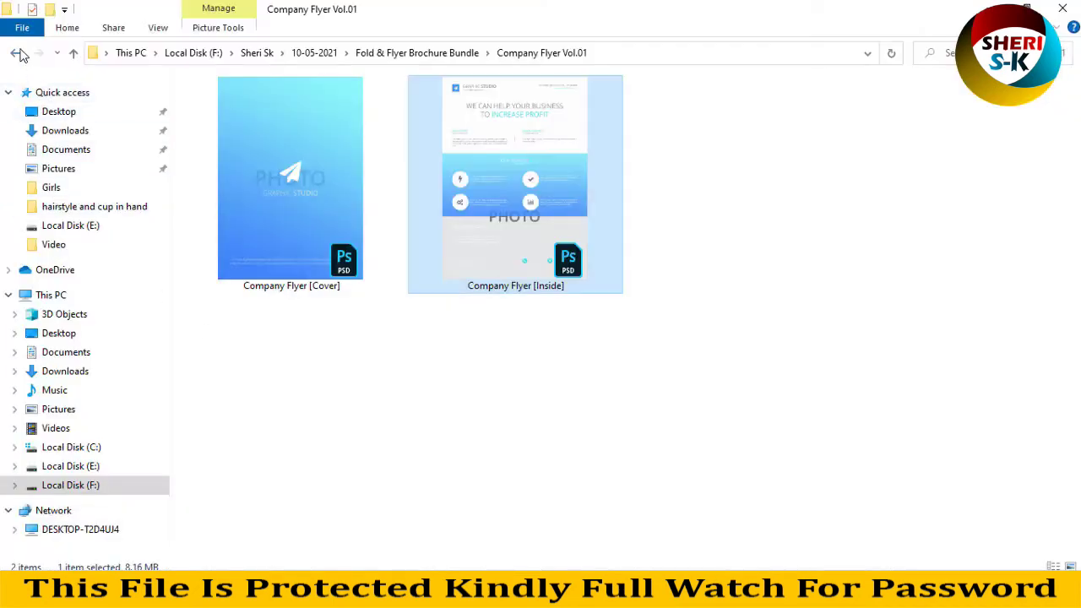
pyautogui.click(18, 53)
pyautogui.click(989, 211)
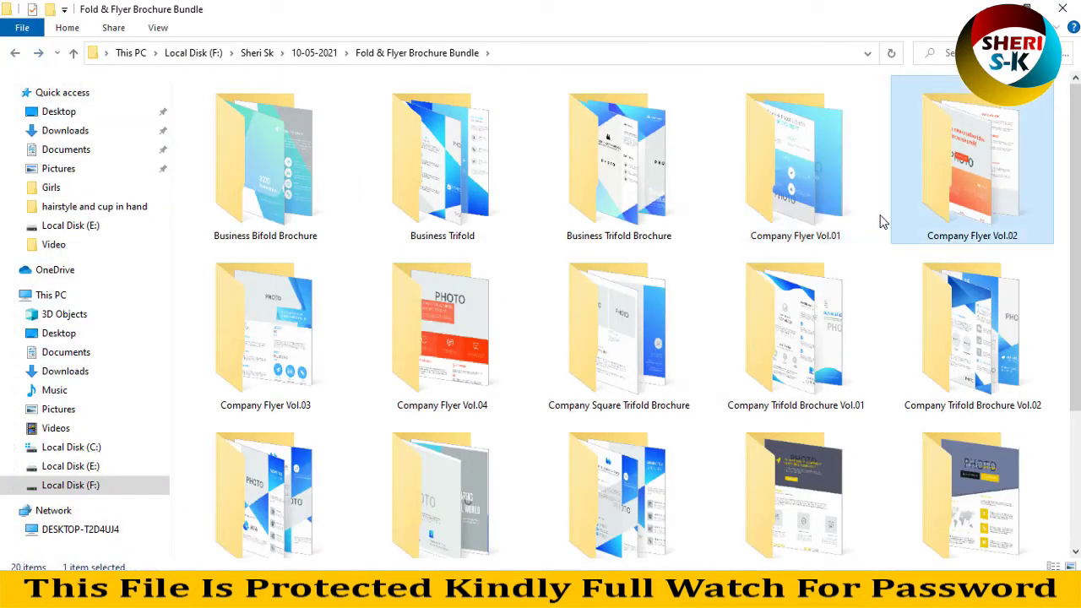
pyautogui.doubleClick(956, 204)
pyautogui.keyDown('ctrl'); pyautogui.scroll(6, 572, 236); pyautogui.keyUp('ctrl')
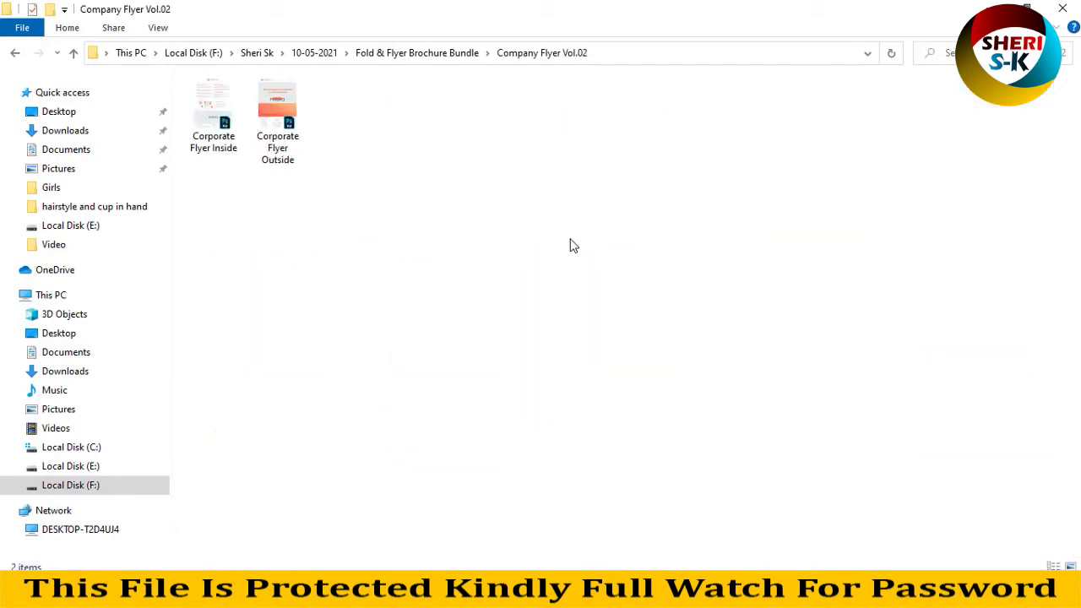
pyautogui.click(15, 55)
pyautogui.scroll(-2, 350, 358)
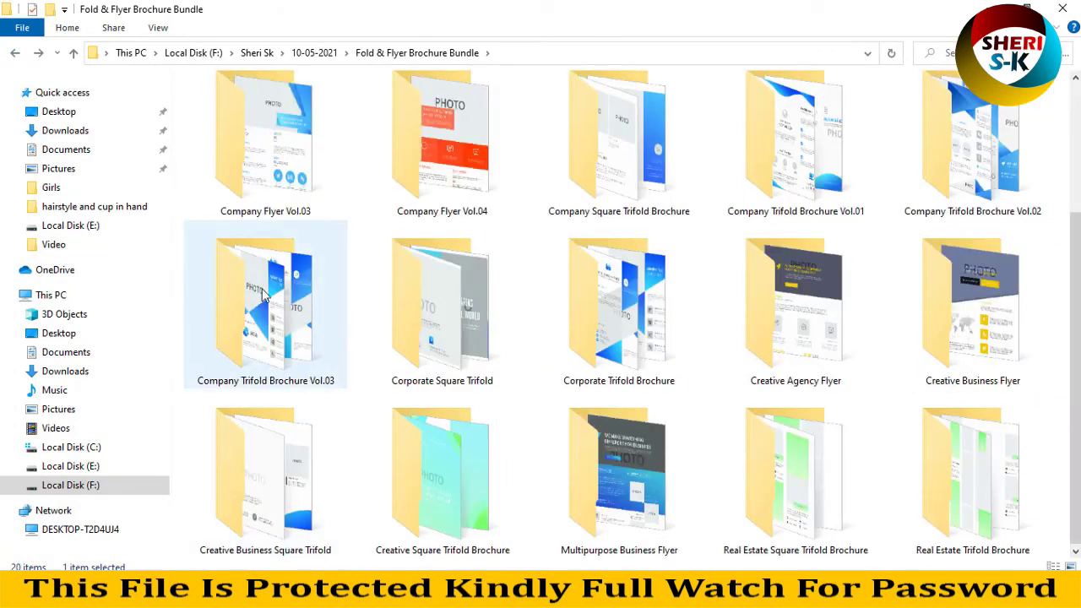
# Step: Look inside the Corporate Square Trifold folder at its Outside template, then return to the bundle
pyautogui.doubleClick(469, 288)
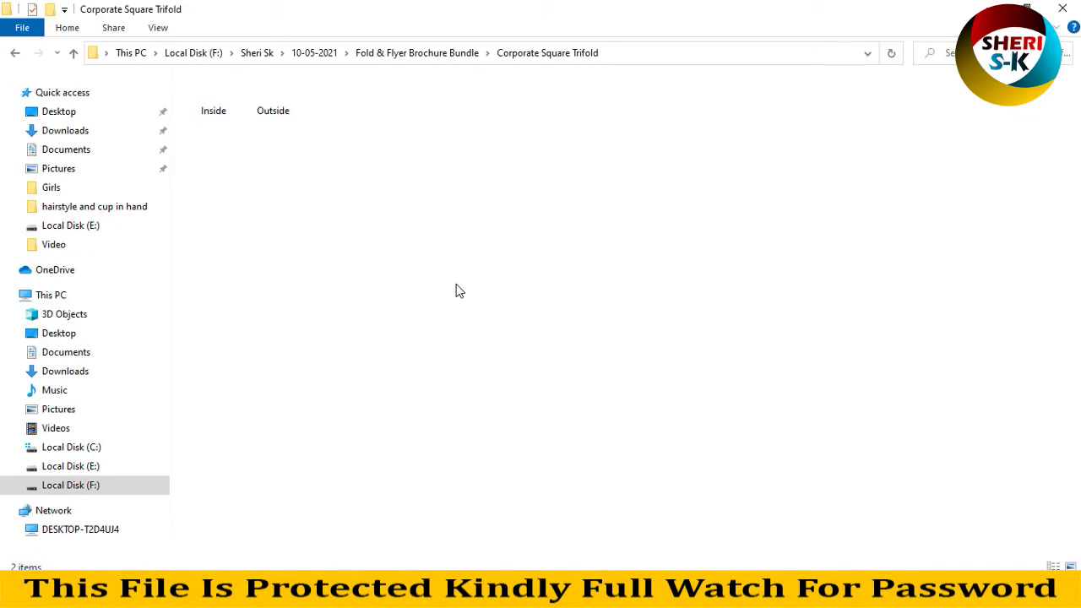
pyautogui.scroll(5, 456, 291)
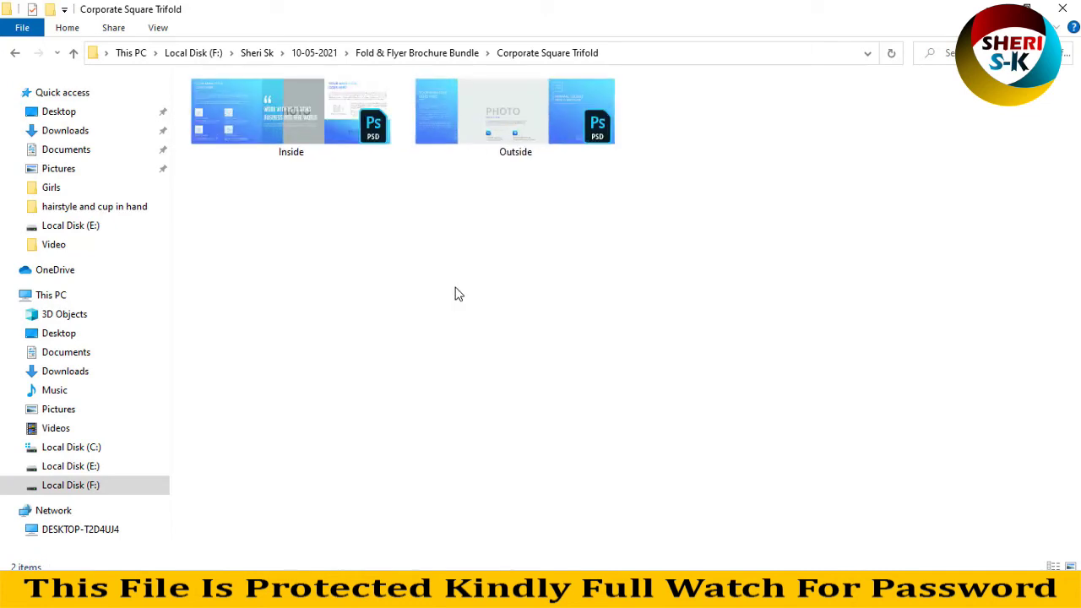
pyautogui.click(500, 135)
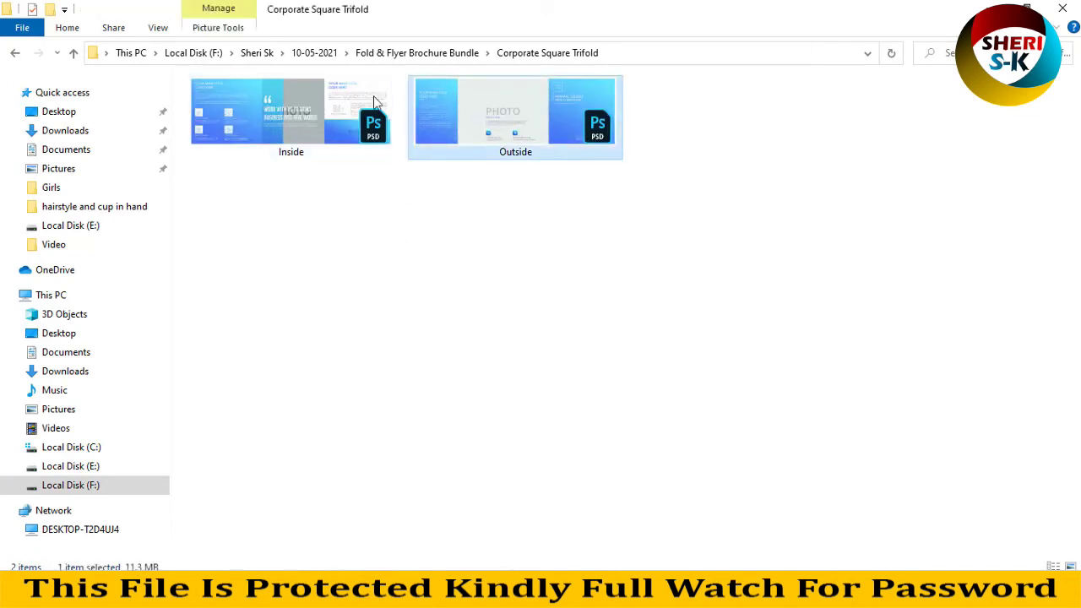
pyautogui.click(14, 52)
pyautogui.scroll(-2, 594, 289)
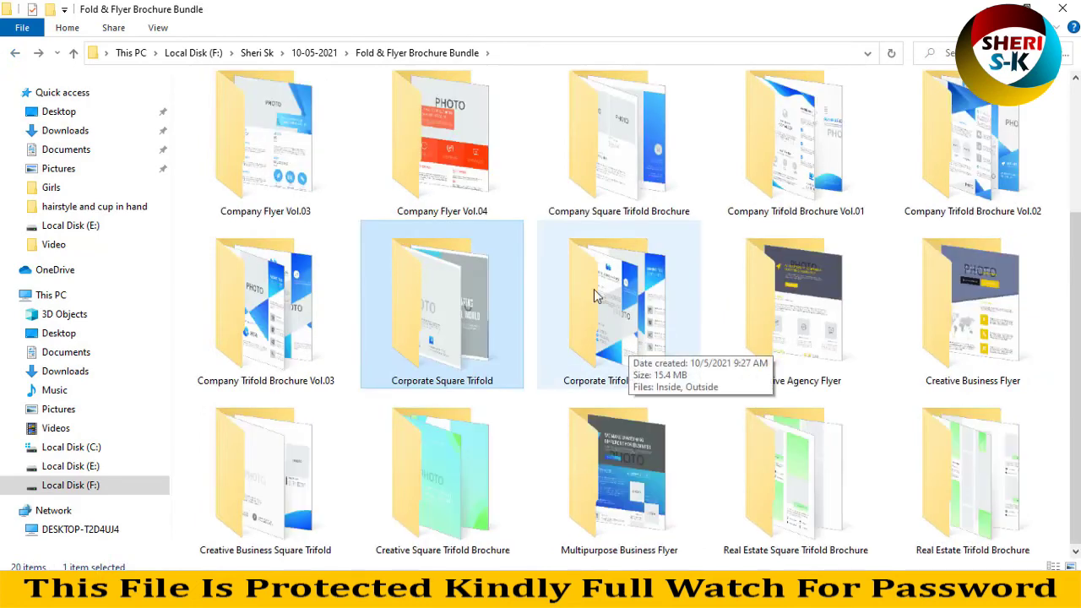
# Step: Drag Creative Agency Flyer.psd from its folder into Photoshop
pyautogui.doubleClick(771, 289)
pyautogui.scroll(5, 288, 215)
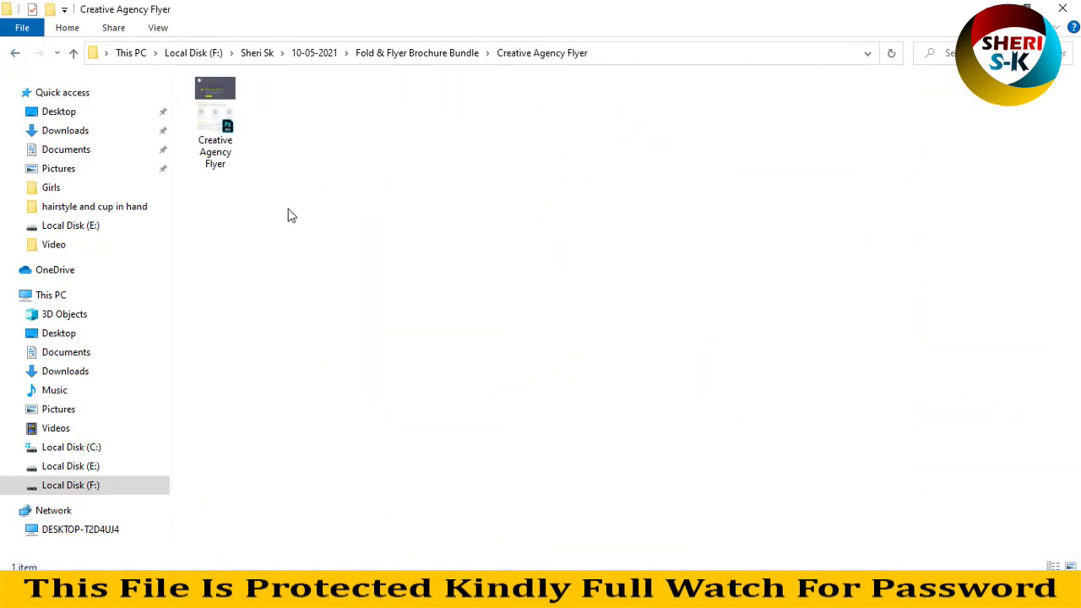
pyautogui.scroll(1, 288, 215)
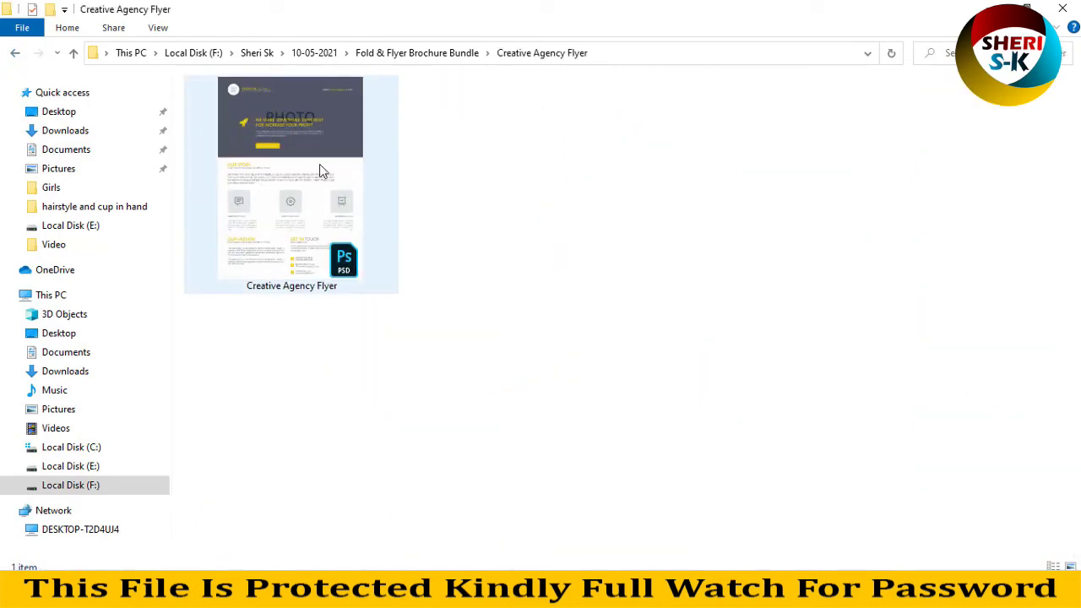
pyautogui.moveTo(320, 170); pyautogui.dragTo(429, 250)
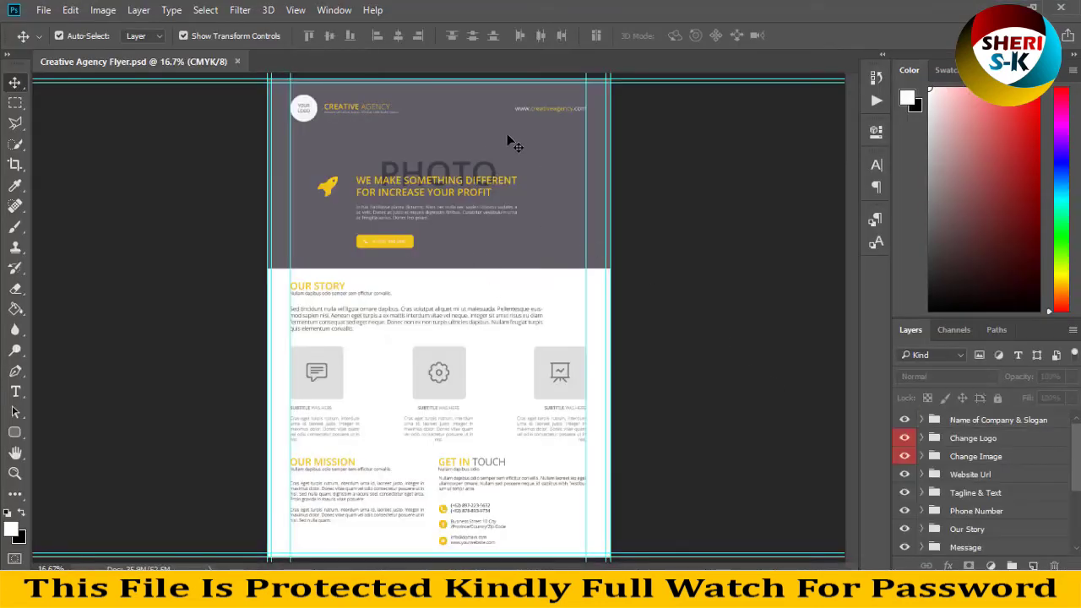
# Step: Expand the flyer's Change Image group and open its Change Here smart object as Change Here.psb
pyautogui.click(371, 185)
pyautogui.click(448, 131)
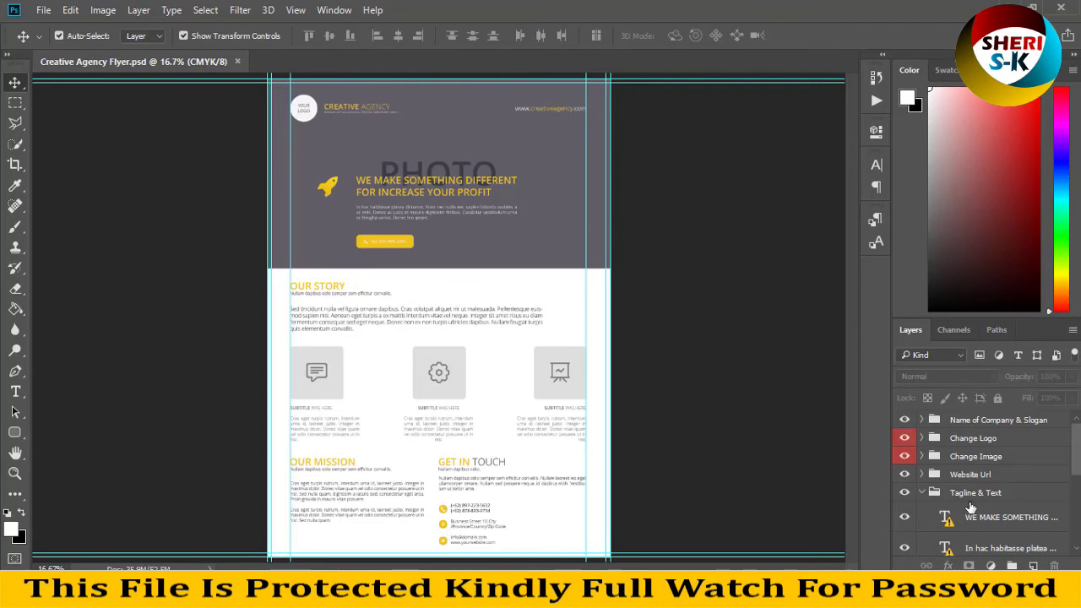
pyautogui.scroll(-5, 972, 498)
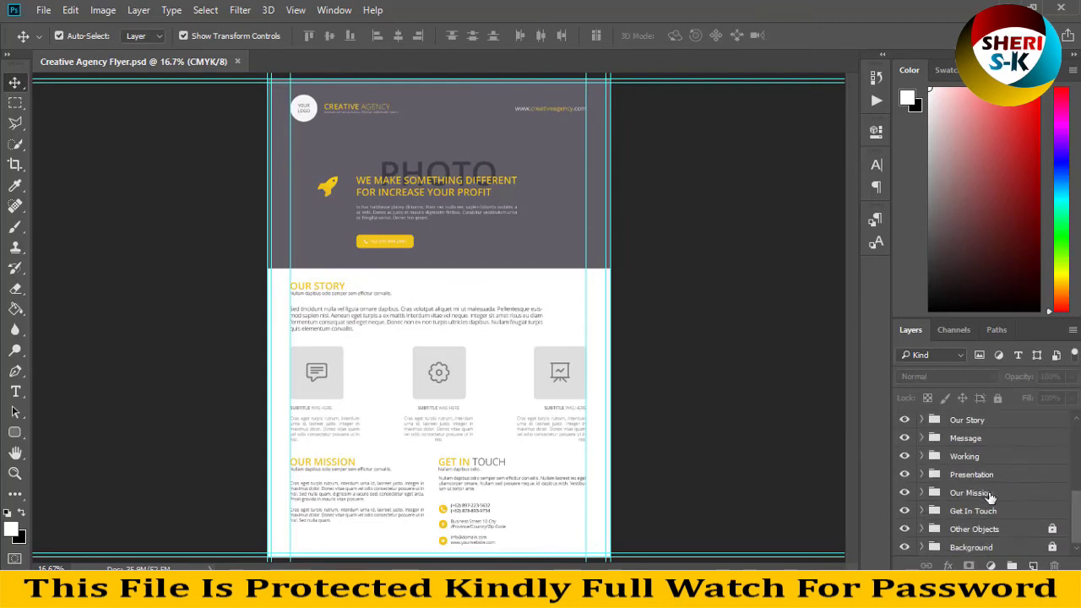
pyautogui.scroll(4, 992, 496)
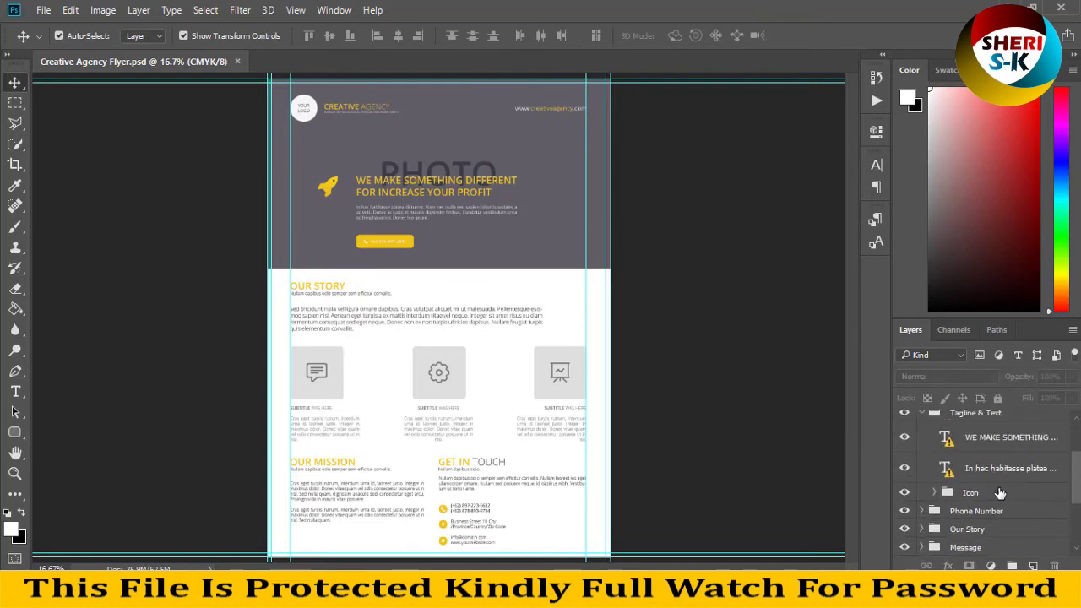
pyautogui.scroll(3, 1000, 492)
pyautogui.click(987, 458)
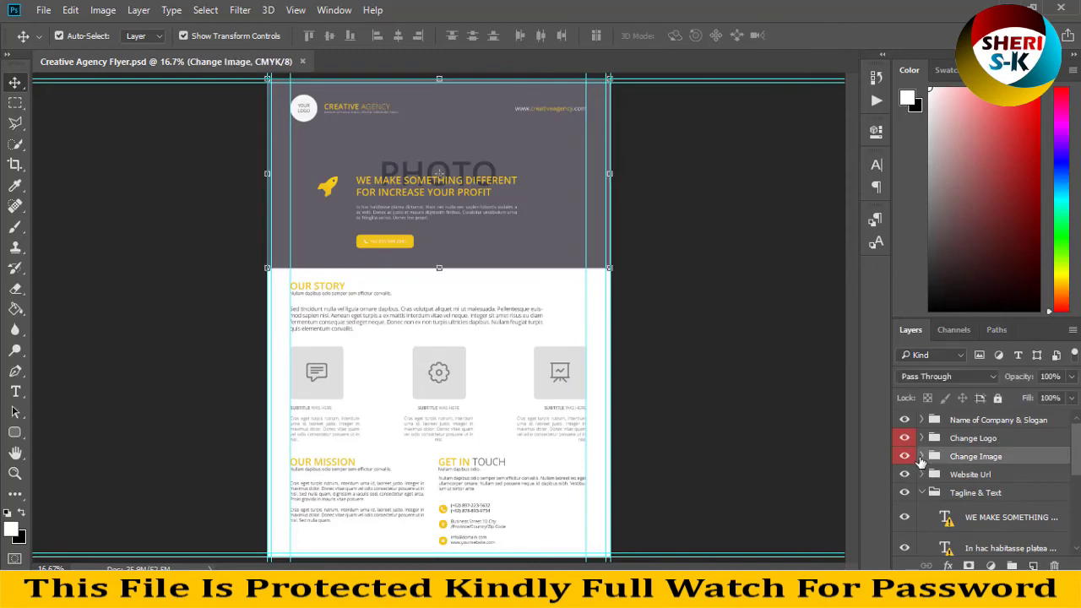
pyautogui.click(922, 456)
pyautogui.doubleClick(950, 484)
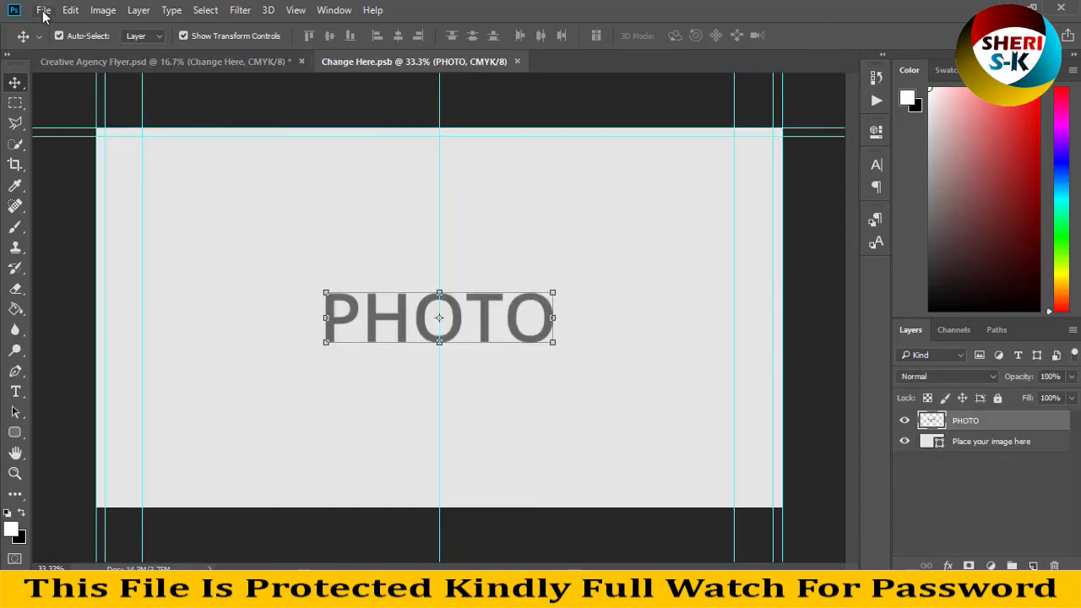
# Step: Open the woman-at-a-laptop photo from the Poster Girl 55sk folder
pyautogui.click(44, 13)
pyautogui.click(84, 49)
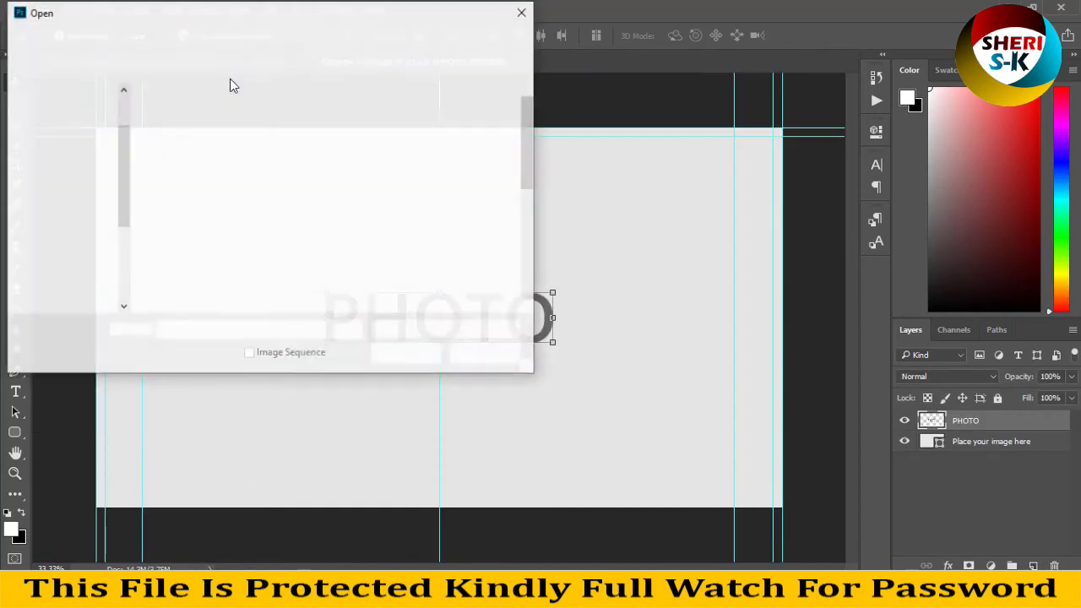
pyautogui.click(132, 40)
pyautogui.doubleClick(326, 135)
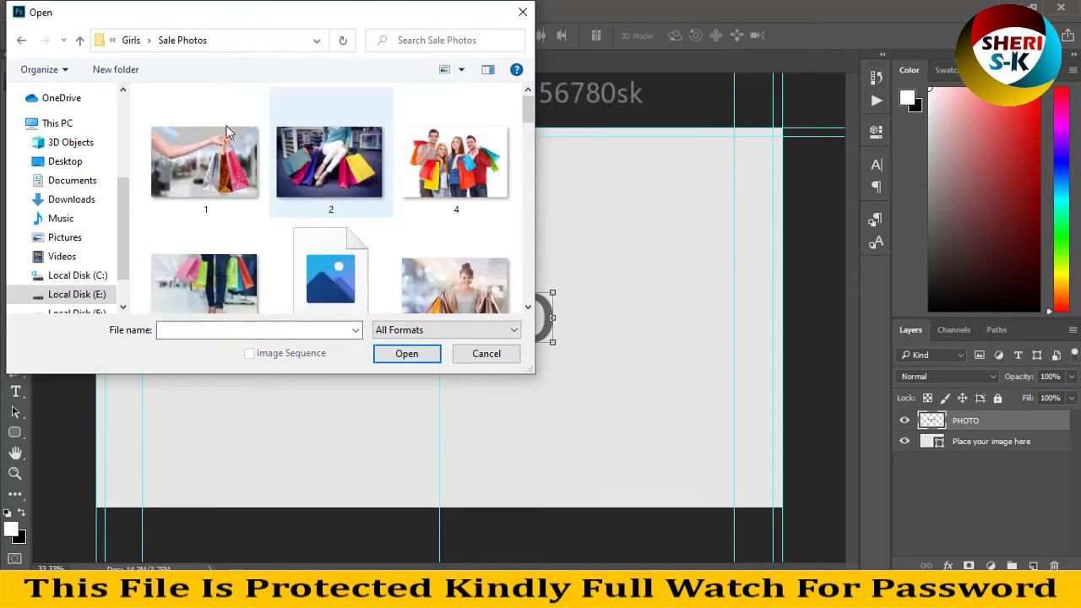
pyautogui.click(128, 42)
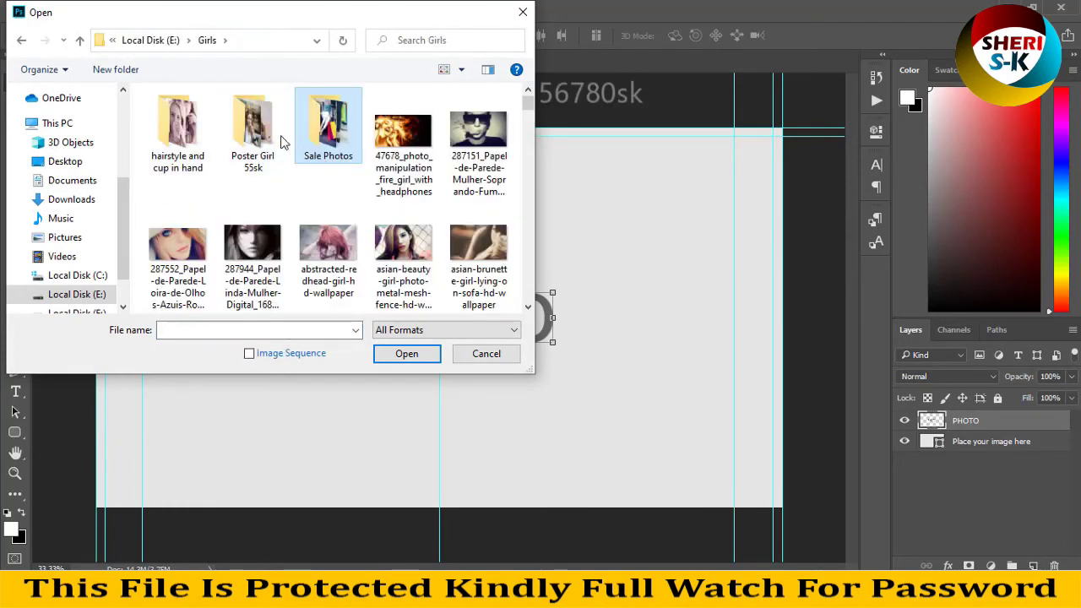
pyautogui.doubleClick(261, 157)
pyautogui.click(285, 148)
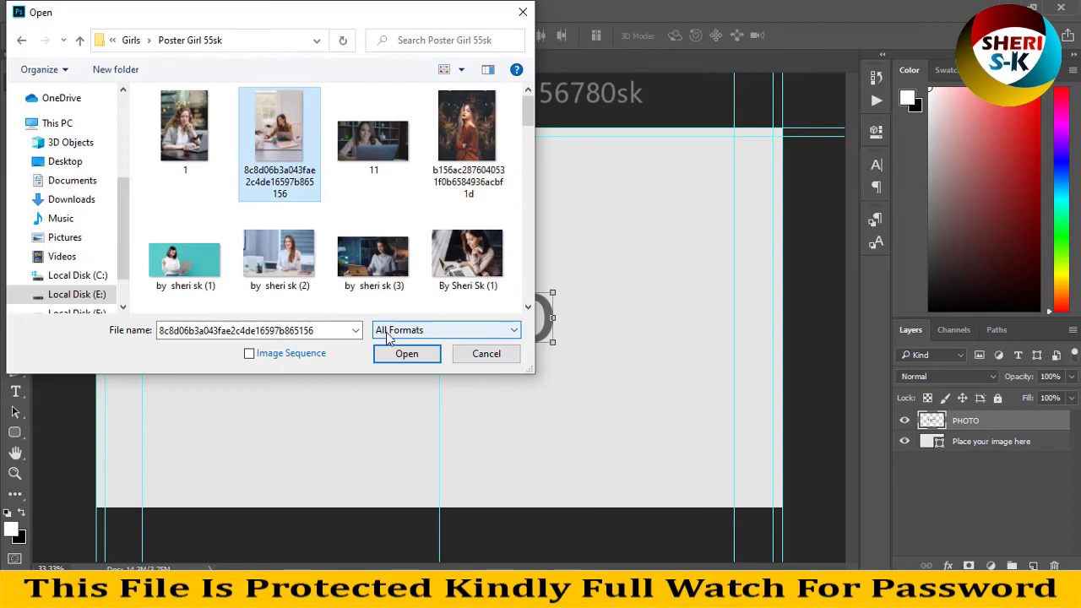
pyautogui.click(407, 354)
# Step: Copy the photo into Change Here.psb as Layer 1, scale it over the PHOTO area, and save
pyautogui.moveTo(589, 62); pyautogui.dragTo(686, 187)
pyautogui.moveTo(886, 306); pyautogui.dragTo(372, 282)
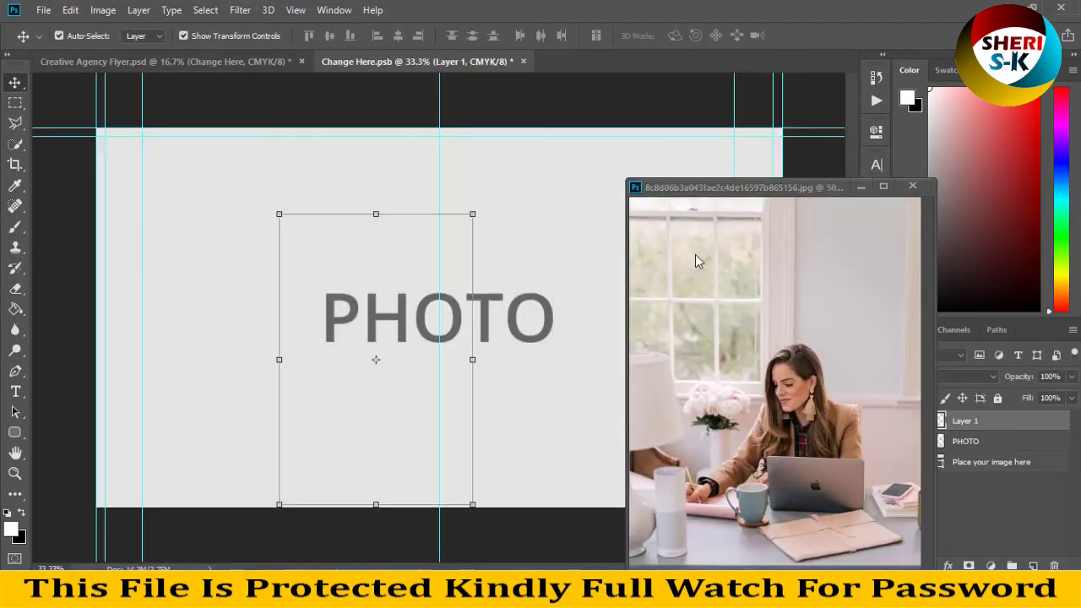
pyautogui.click(912, 185)
pyautogui.hotkey('ctrl', 't')
pyautogui.hotkey('ctrl', '-')
pyautogui.hotkey('ctrl', '-')
pyautogui.hotkey('ctrl', '-')
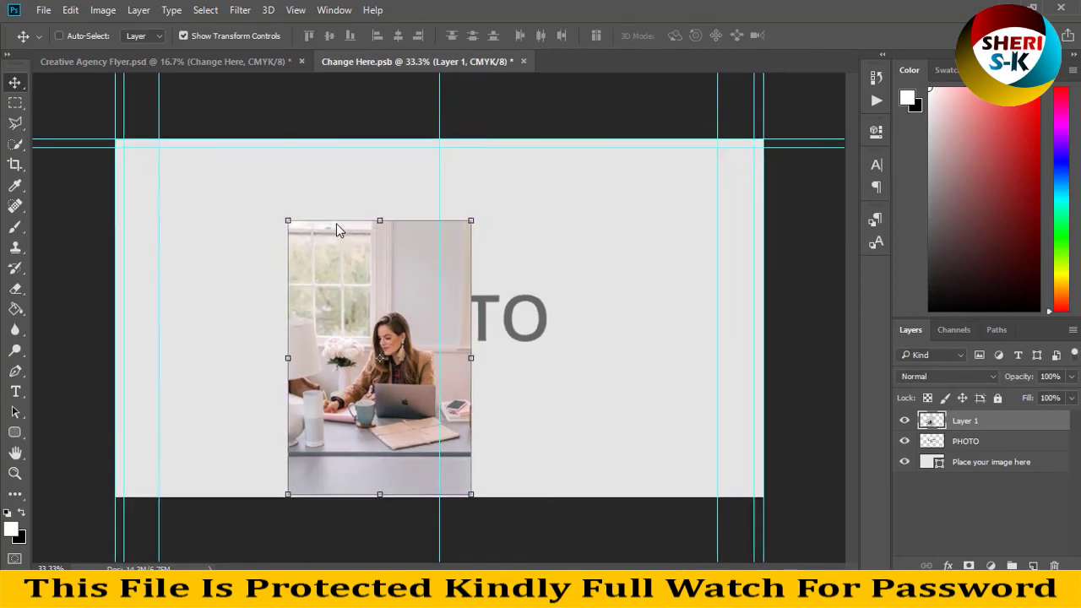
pyautogui.moveTo(426, 309); pyautogui.dragTo(357, 268)
pyautogui.moveTo(381, 346); pyautogui.dragTo(549, 430)
pyautogui.moveTo(485, 353); pyautogui.dragTo(482, 234)
pyautogui.press('Return')
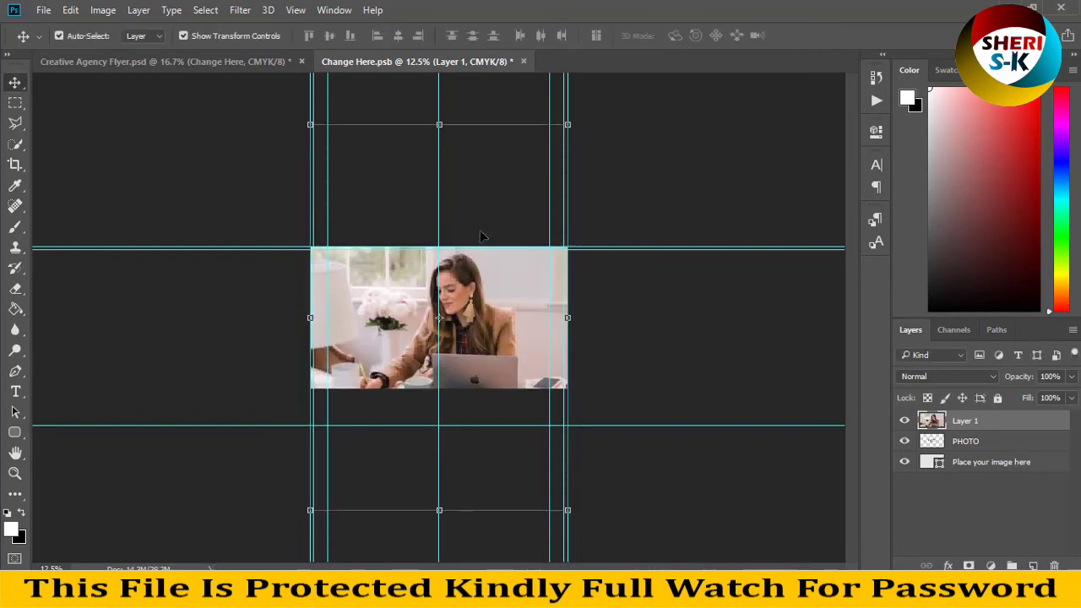
pyautogui.hotkey('shift', 'Up')
pyautogui.hotkey('shift', 'Up')
pyautogui.hotkey('shift', 'Up')
pyautogui.hotkey('shift', 'Up')
pyautogui.hotkey('shift', 'Up')
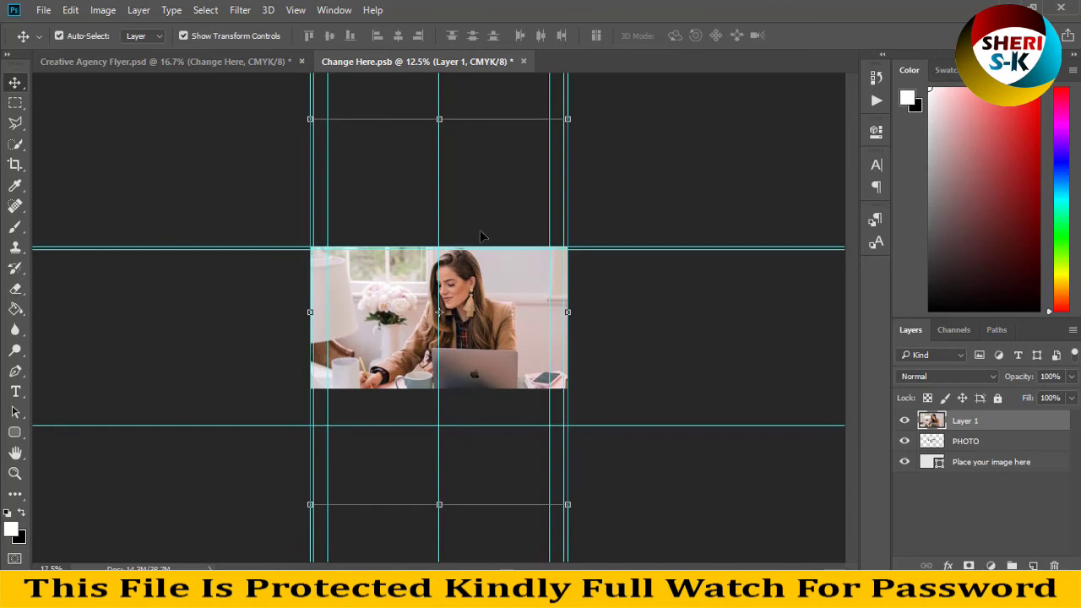
pyautogui.hotkey('ctrl', 's')
# Step: Check the flyer, then close Change Here.psb and the Creative Agency Flyer without saving
pyautogui.click(193, 65)
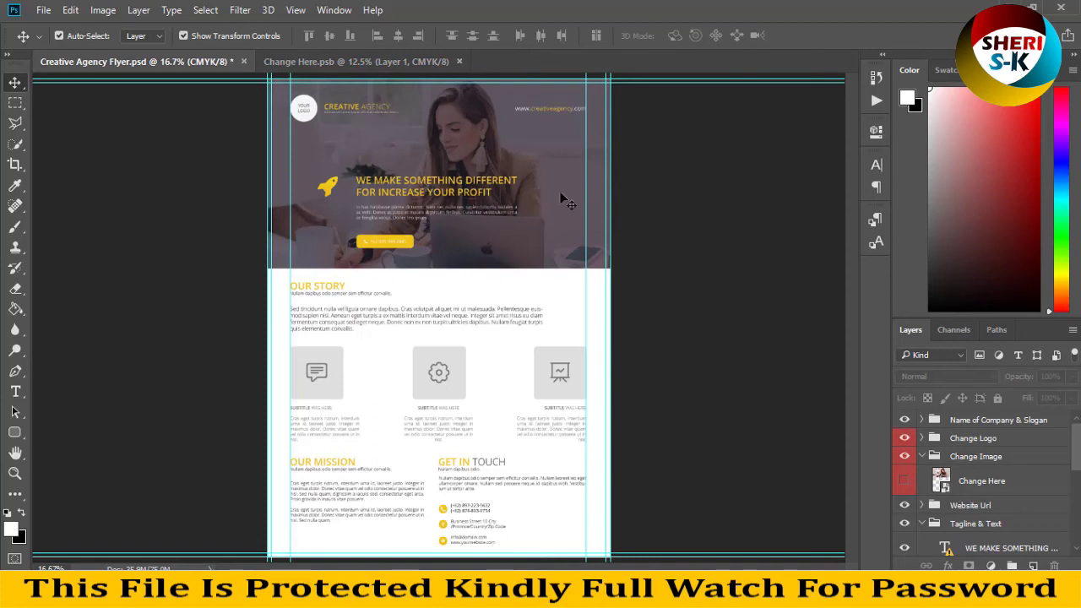
pyautogui.click(459, 61)
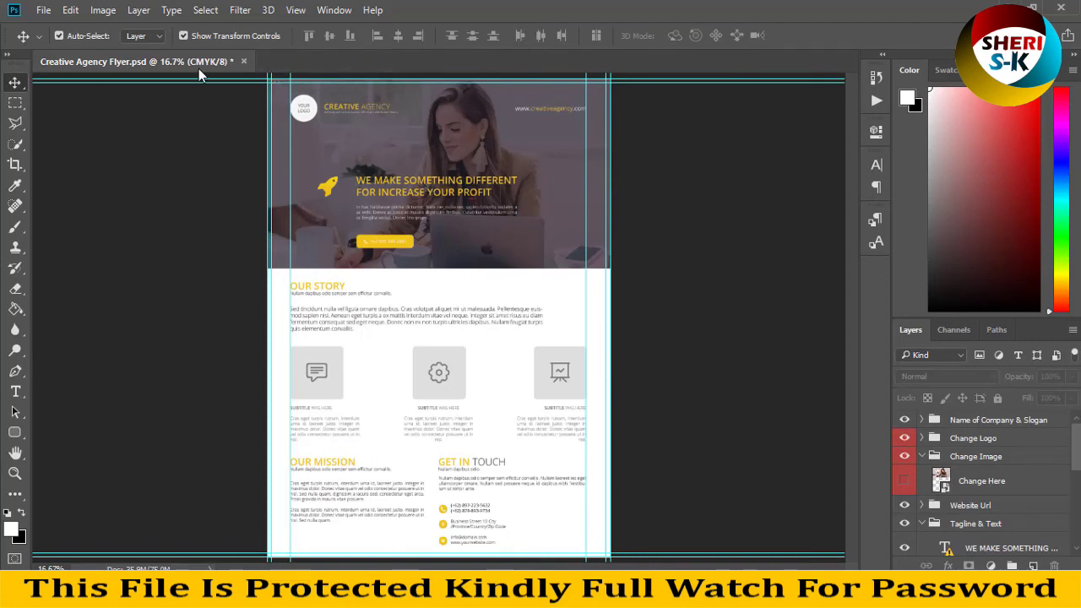
pyautogui.click(242, 61)
pyautogui.click(542, 235)
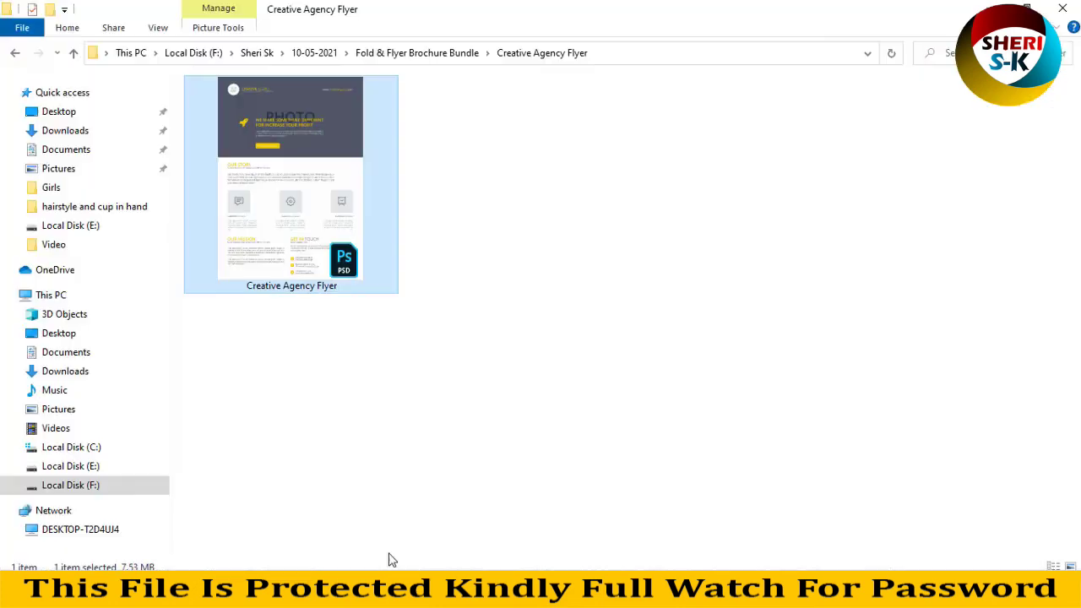
# Step: Return to the Fold & Flyer Brochure Bundle folder and select the Multipurpose Business Flyer folder
pyautogui.hotkey('alt', 'Left')
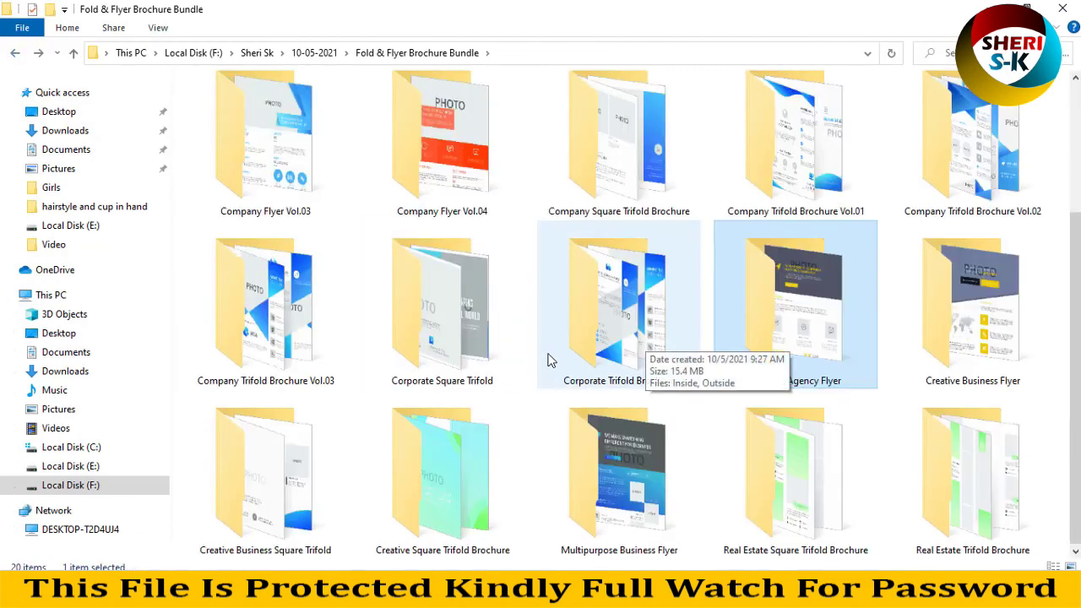
pyautogui.moveTo(955, 472)
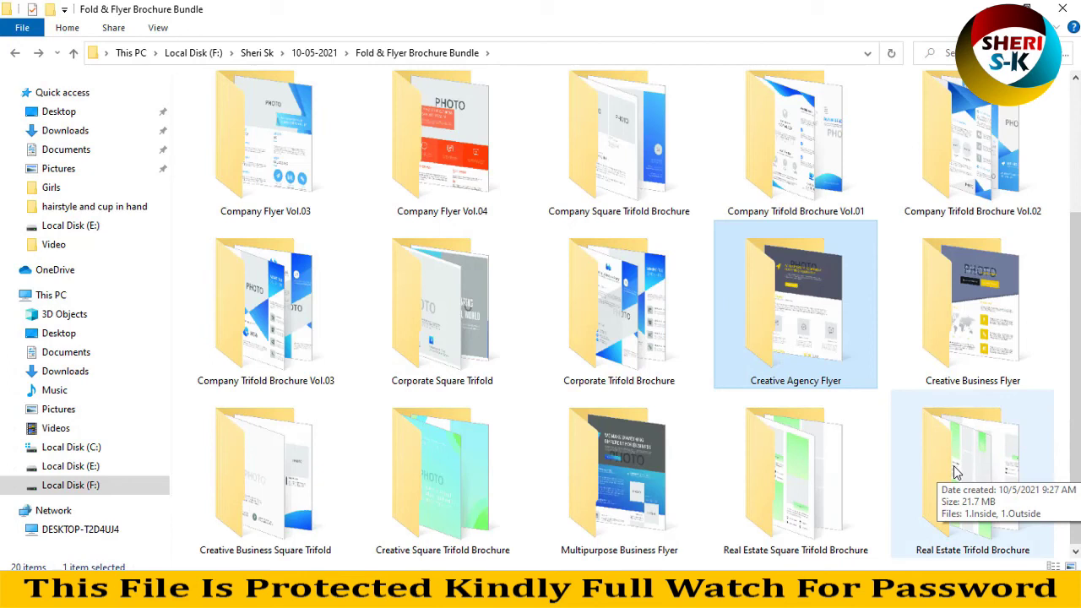
pyautogui.click(812, 477)
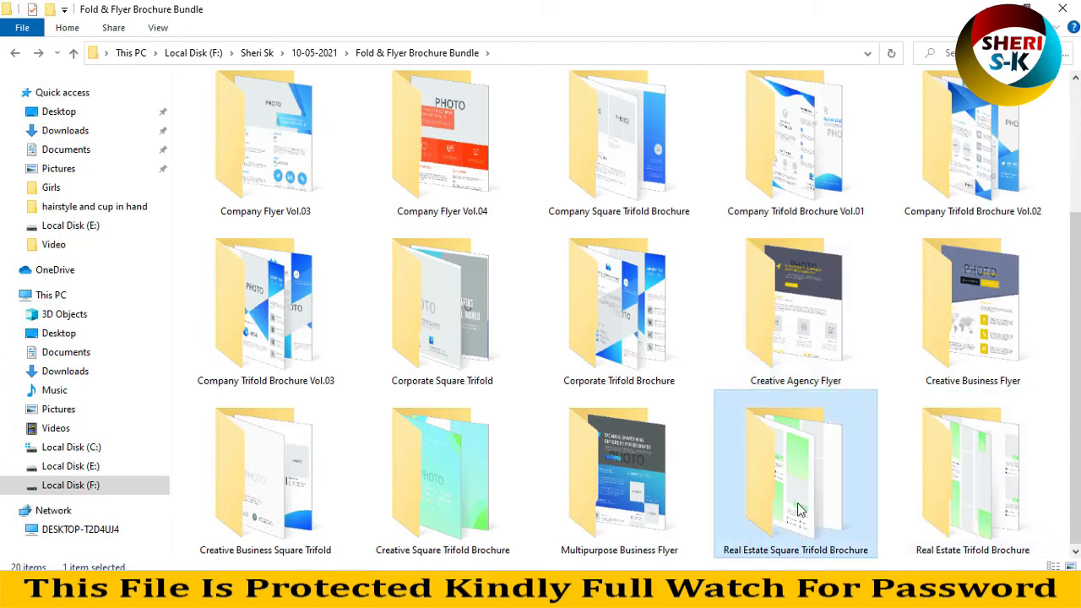
pyautogui.moveTo(787, 498)
pyautogui.click(580, 499)
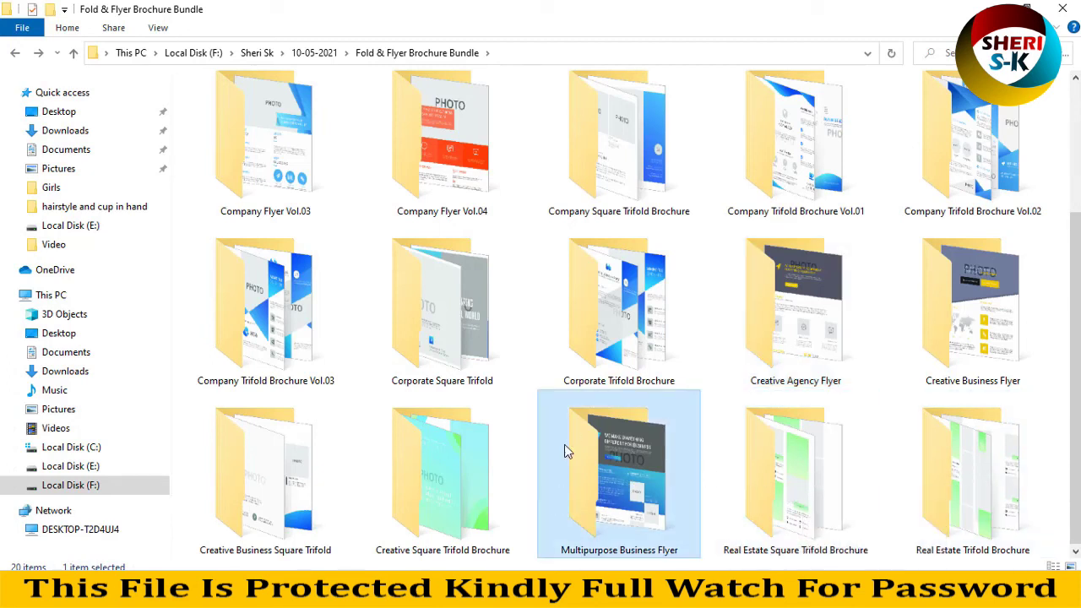
# Step: Open the Multipurpose Business Flyer folder to view its 12.0 MB PSD, then go back to the bundle
pyautogui.doubleClick(623, 478)
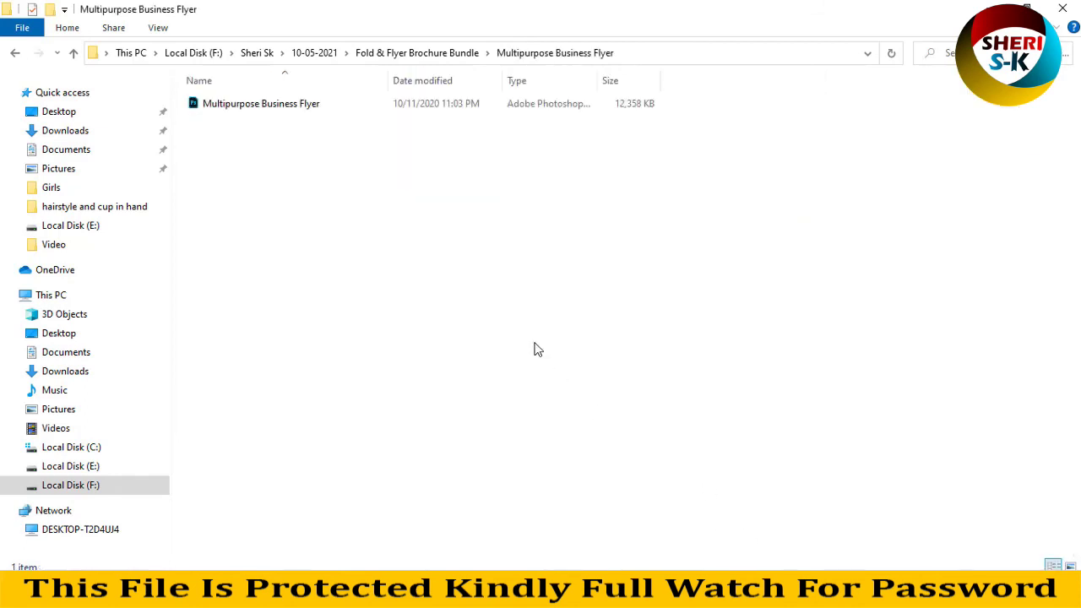
pyautogui.keyDown('ctrl'); pyautogui.scroll(4, 524, 262); pyautogui.keyUp('ctrl')
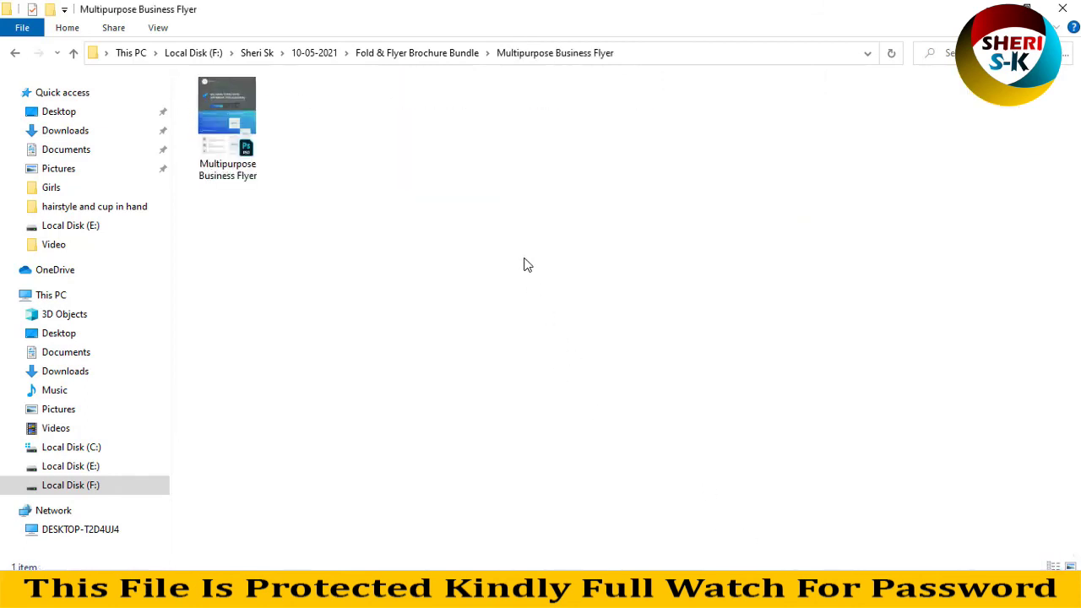
pyautogui.keyDown('ctrl'); pyautogui.scroll(1, 523, 265); pyautogui.keyUp('ctrl')
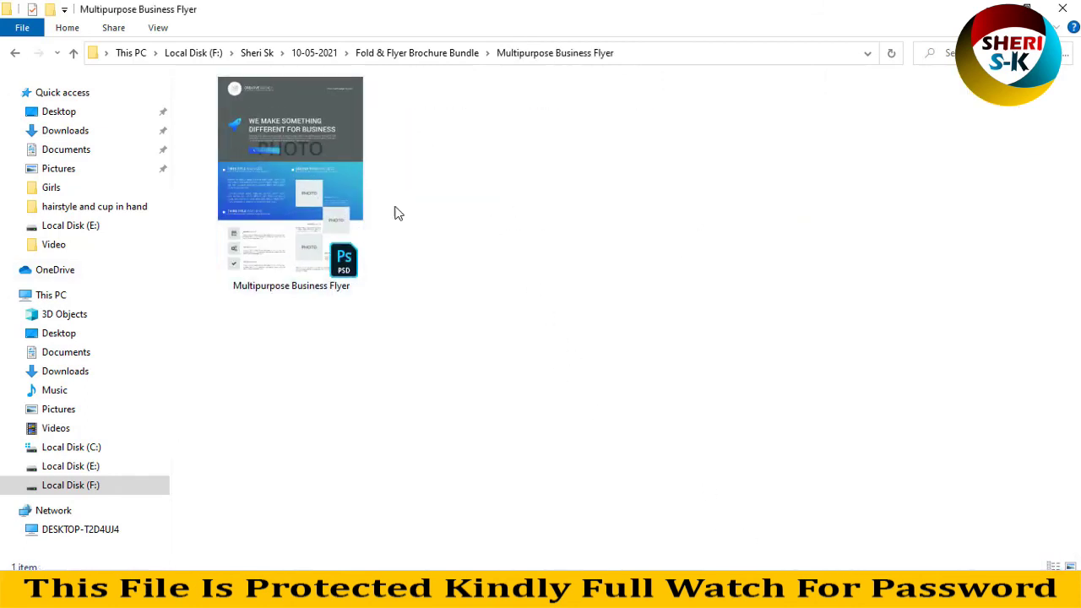
pyautogui.moveTo(301, 270)
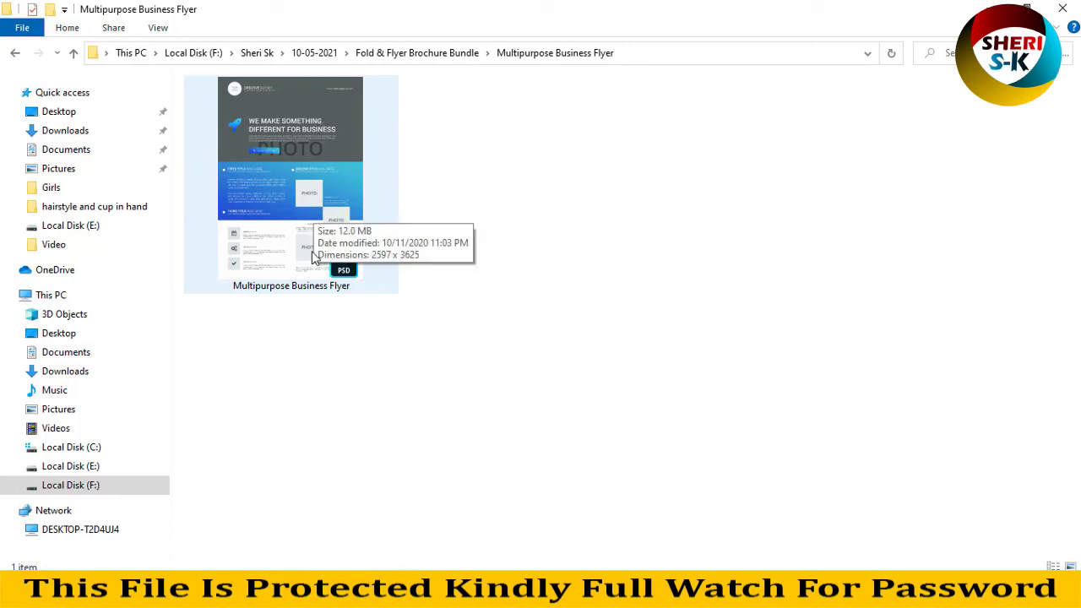
pyautogui.click(14, 52)
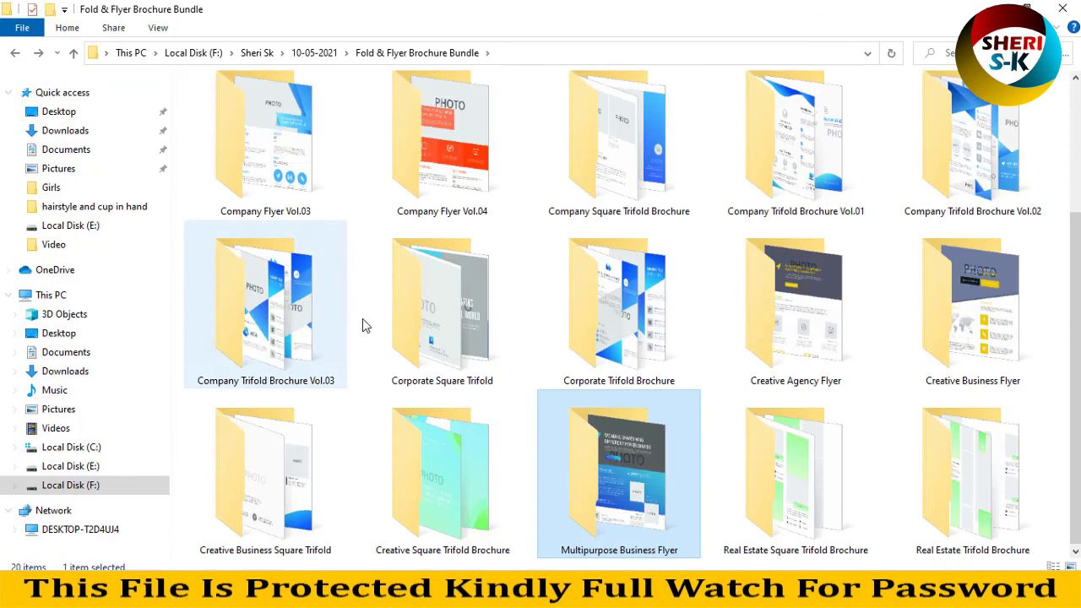
pyautogui.scroll(3, 375, 321)
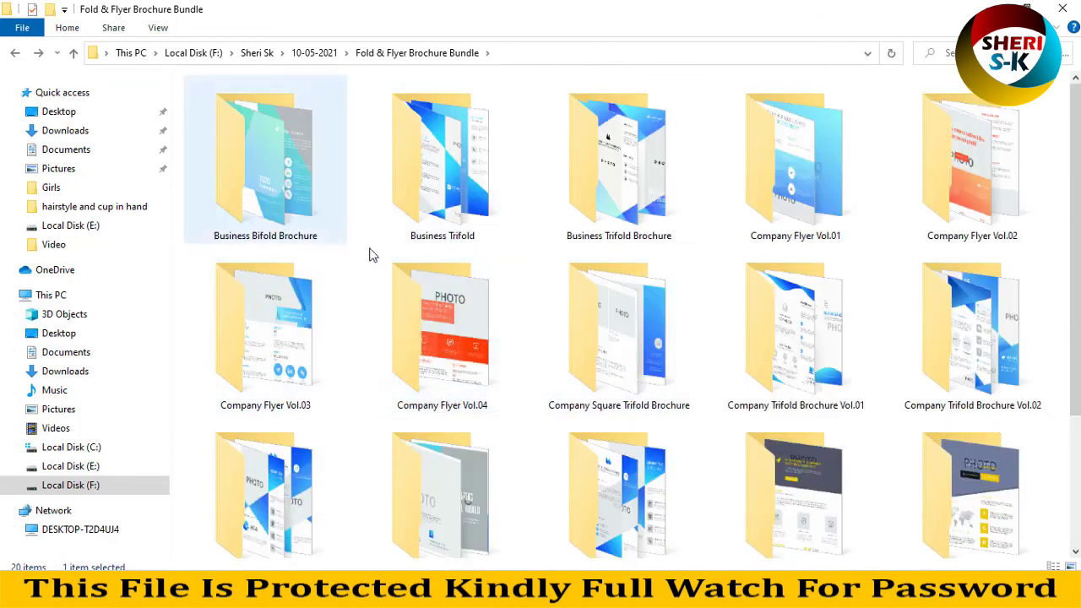